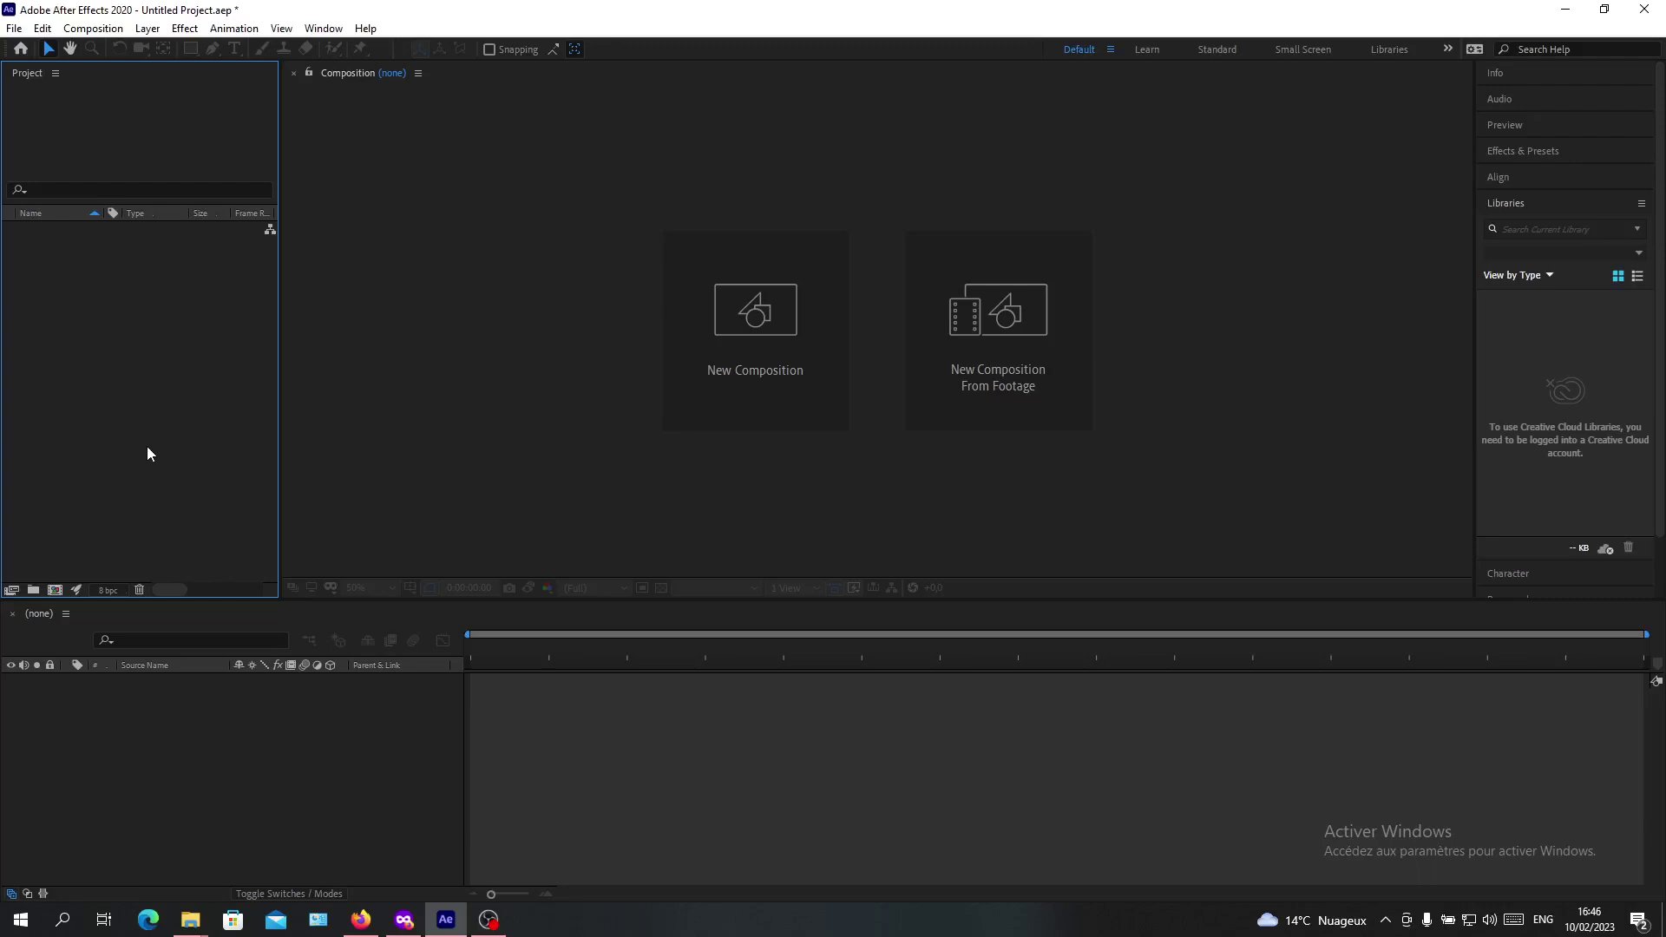
Step: Create Comp 1 at HDTV 1080 29.97 fps with a Medium Royal Blue background
{"action": "left_click", "coordinate": [342, 360]}
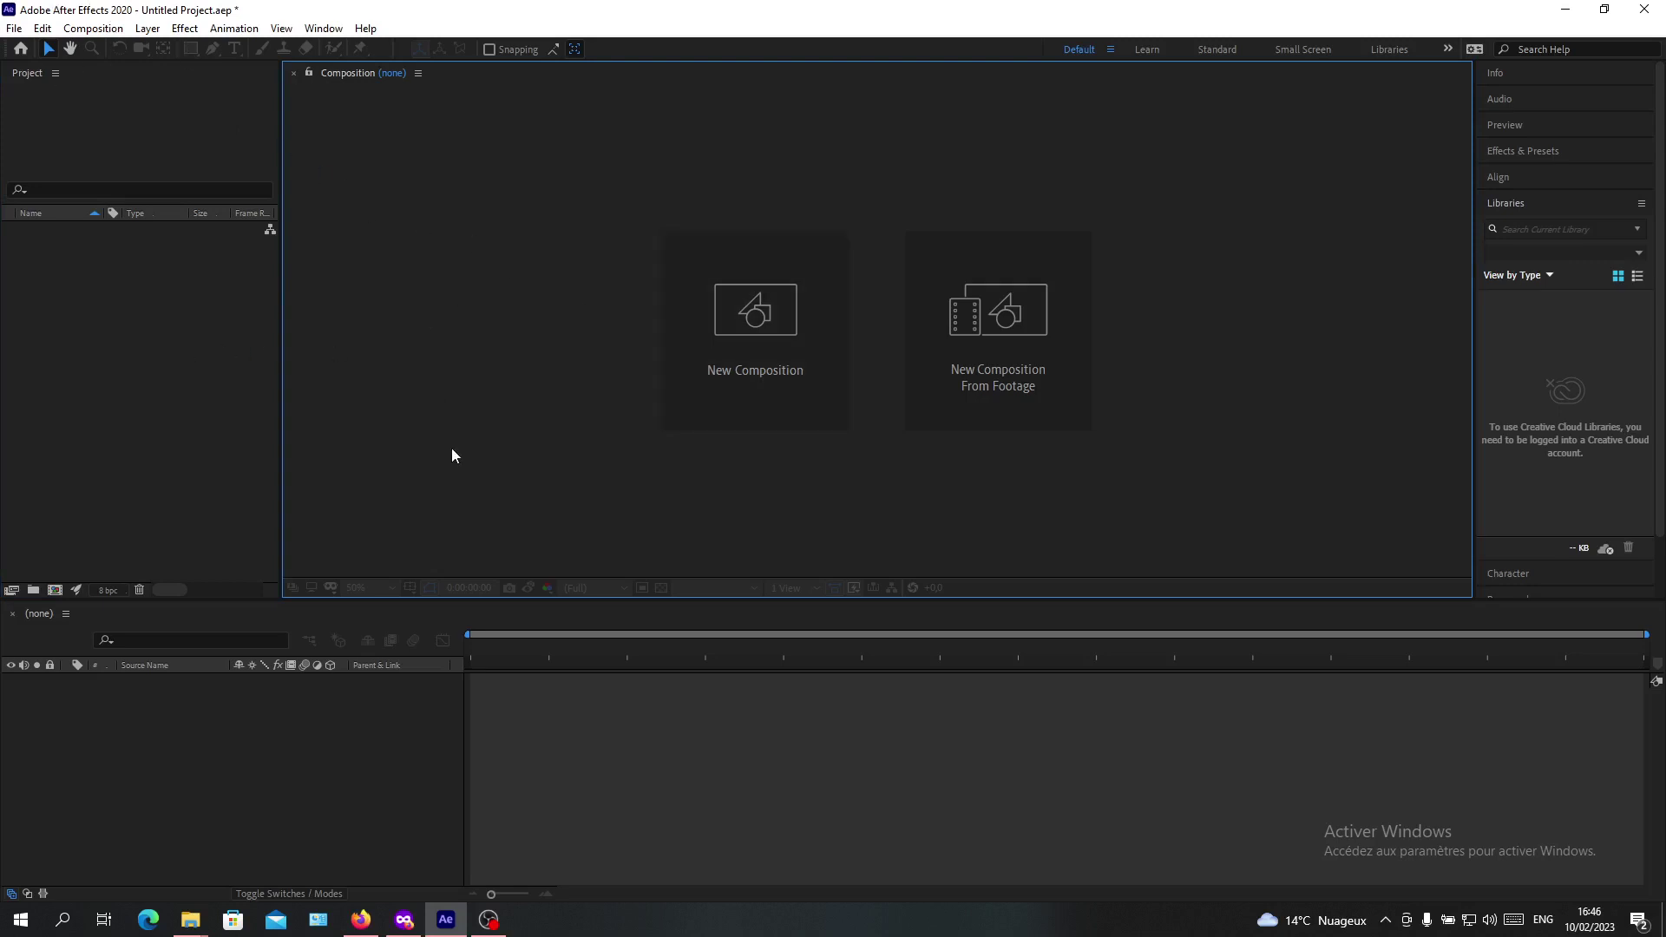
{"action": "left_click", "coordinate": [715, 399]}
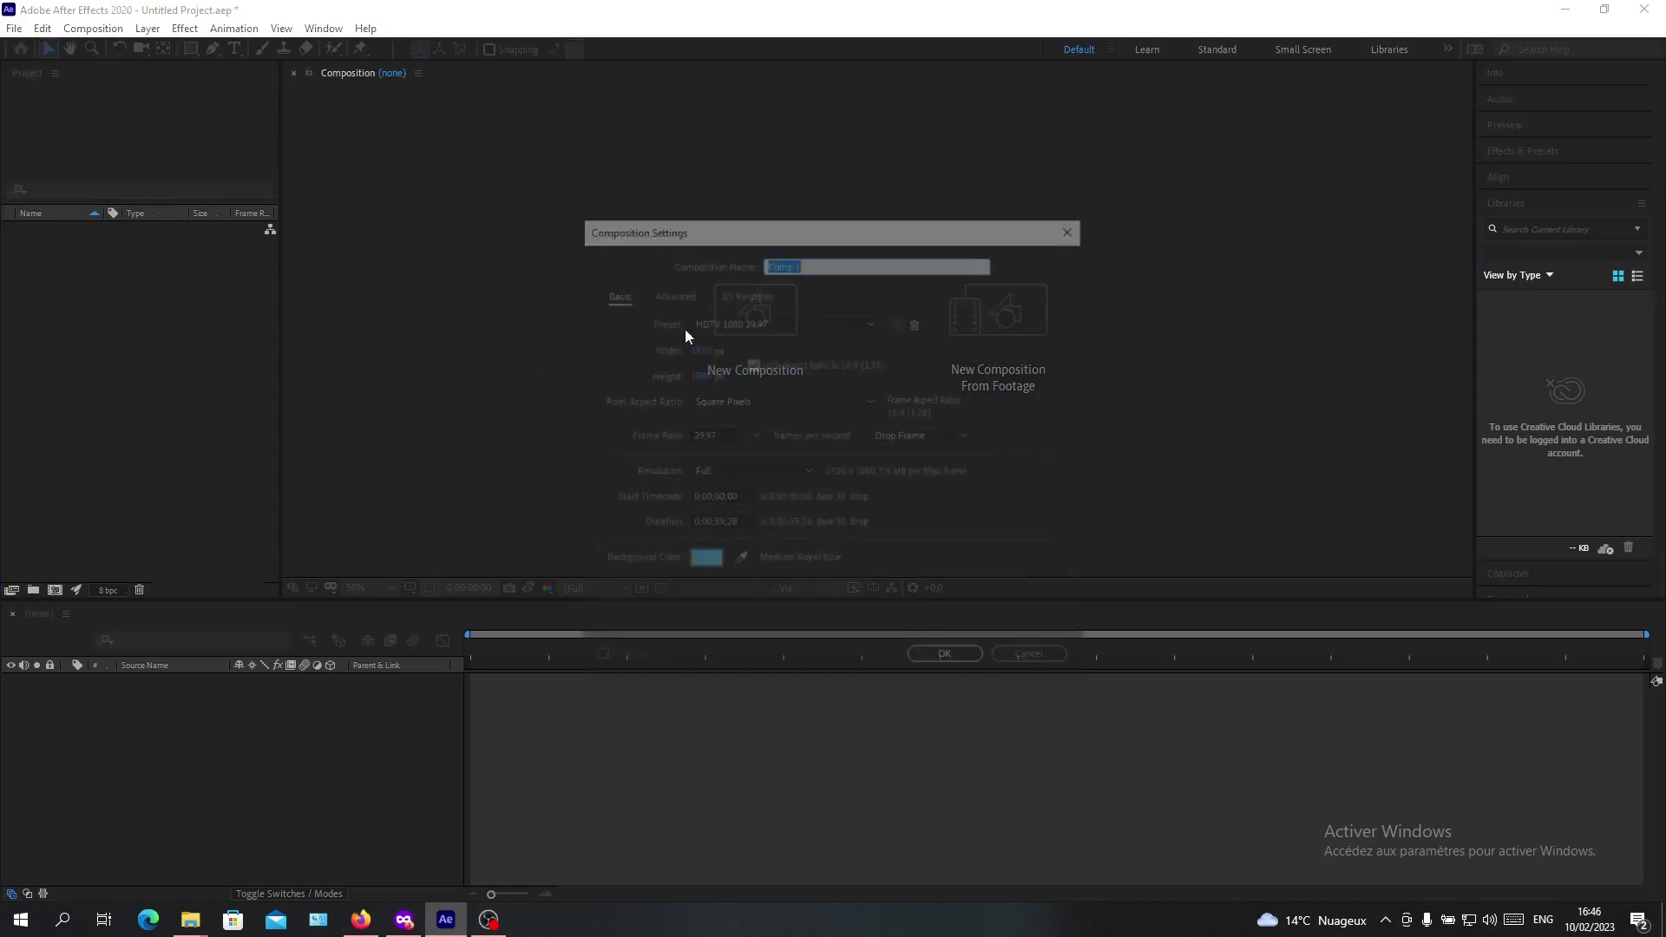
{"action": "left_click", "coordinate": [1022, 657]}
{"action": "right_click", "coordinate": [160, 440]}
{"action": "mouse_move", "coordinate": [262, 534]}
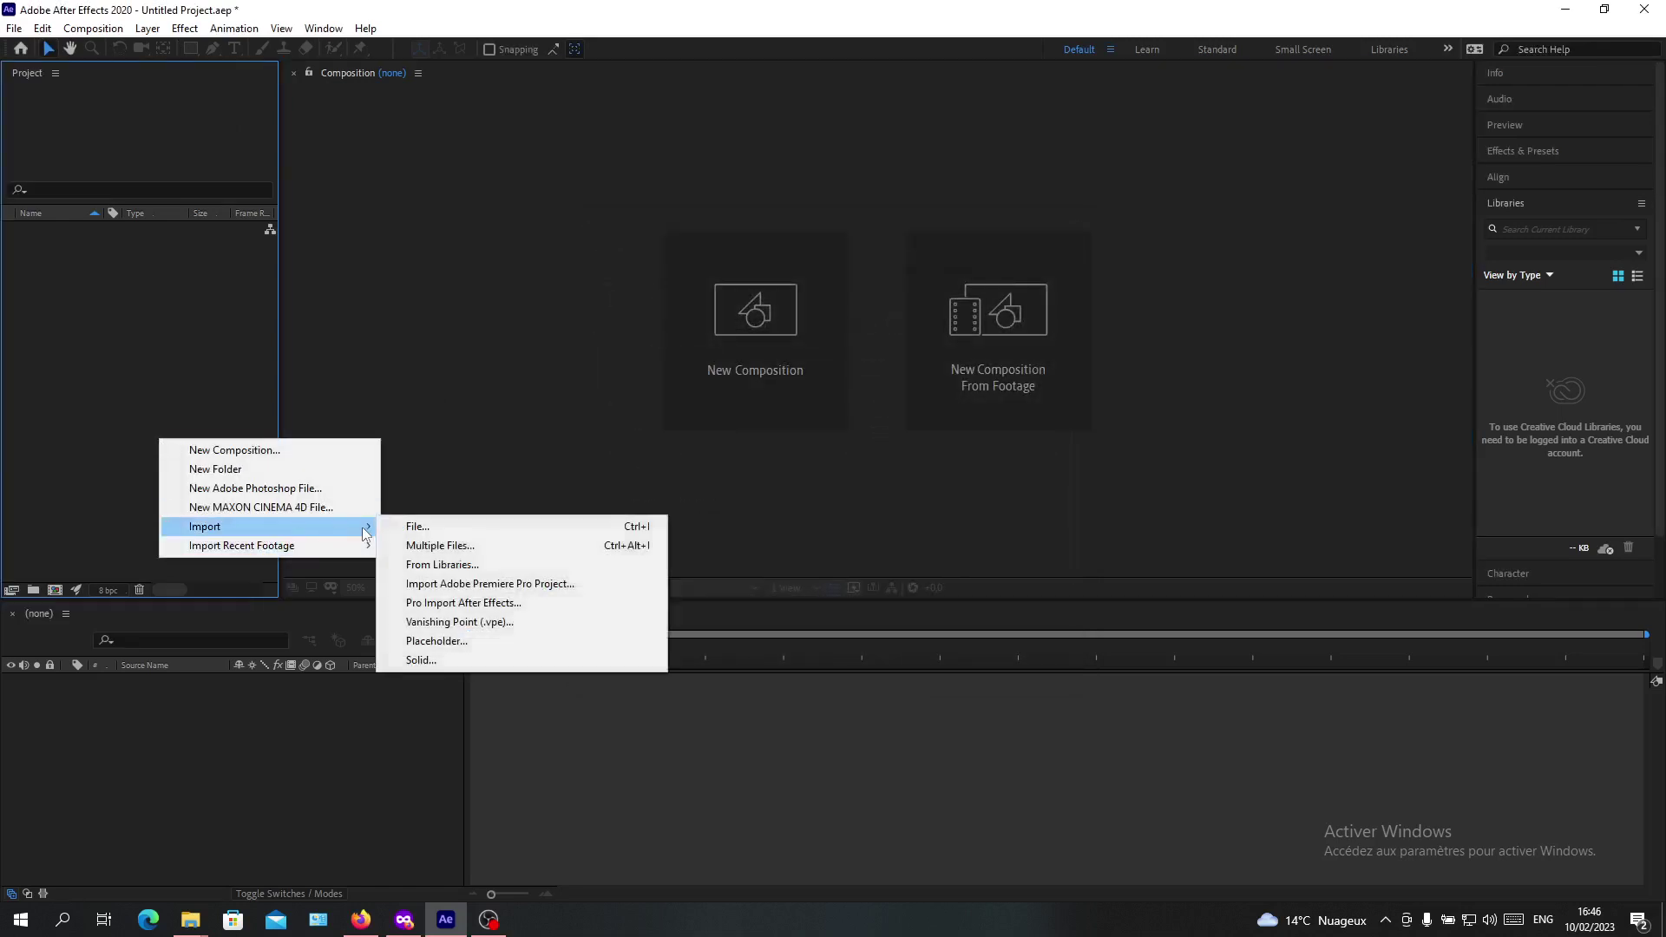
{"action": "left_click", "coordinate": [452, 529]}
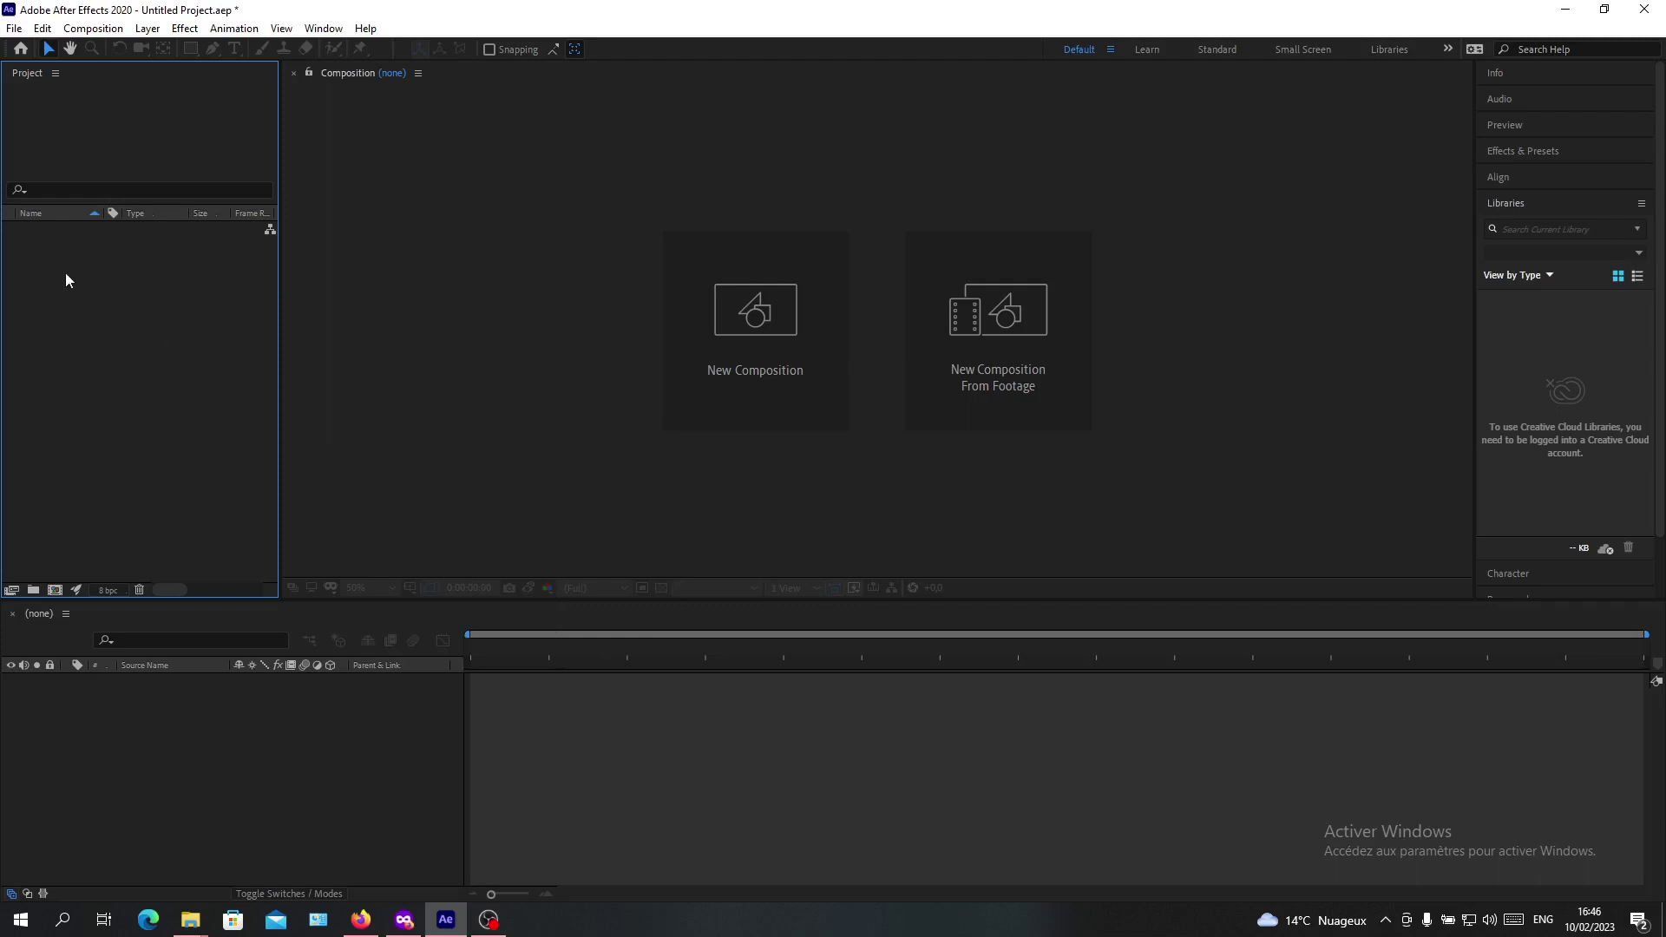
{"action": "right_click", "coordinate": [54, 232]}
{"action": "left_click", "coordinate": [261, 769]}
{"action": "left_click", "coordinate": [769, 260]}
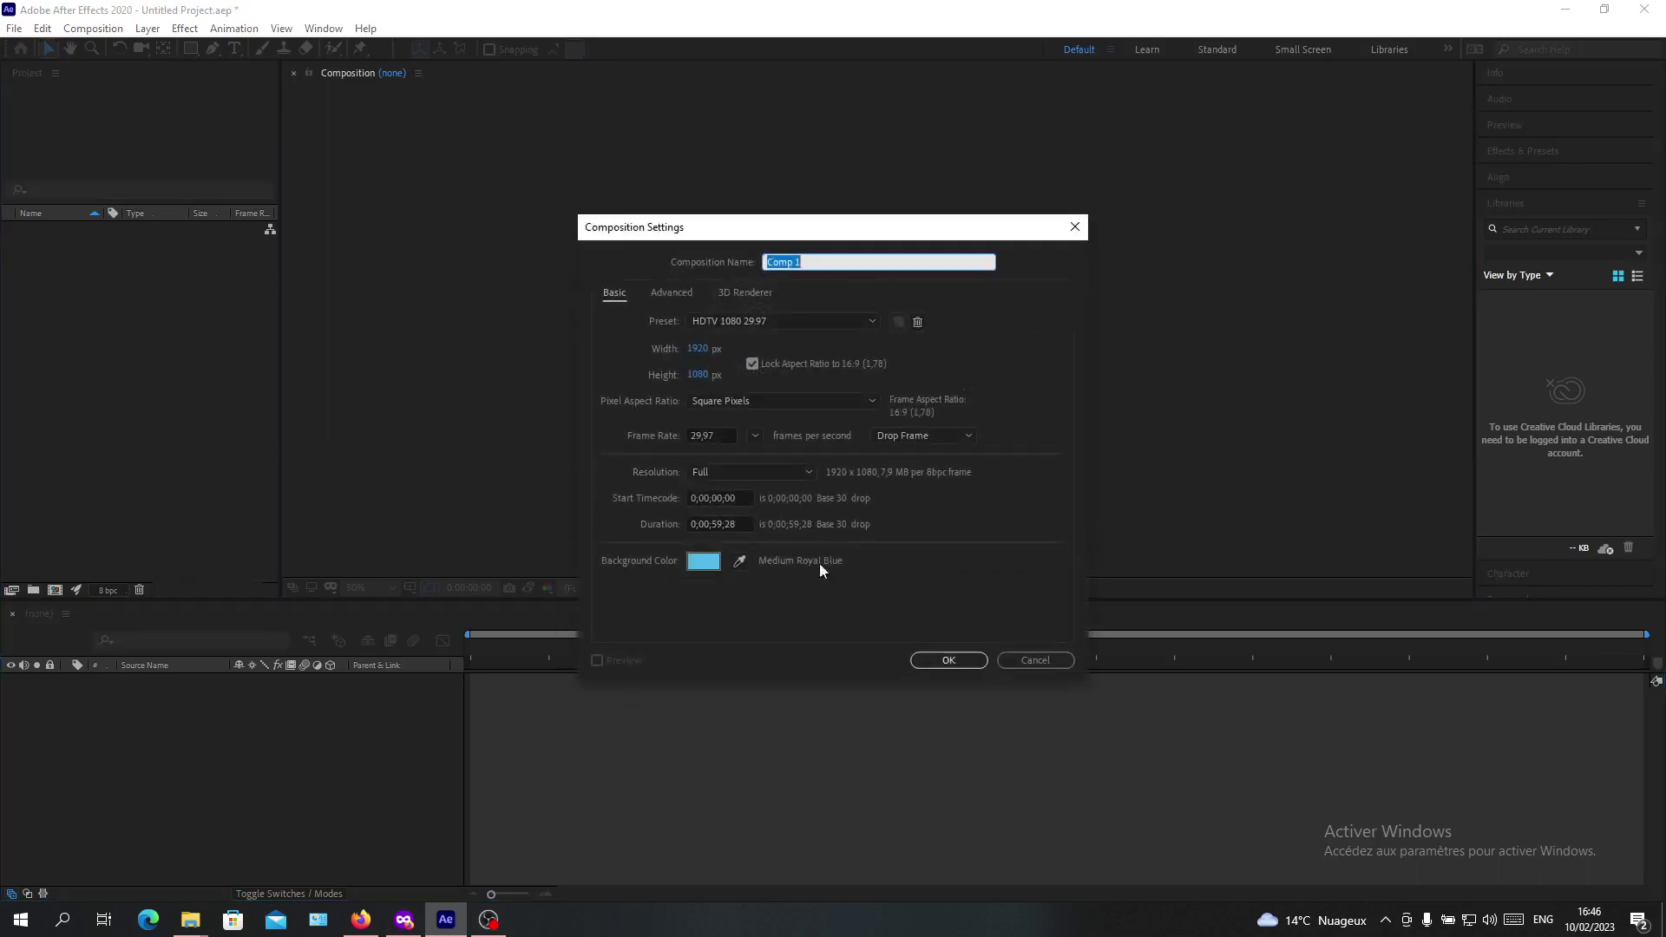
{"action": "left_click", "coordinate": [939, 663]}
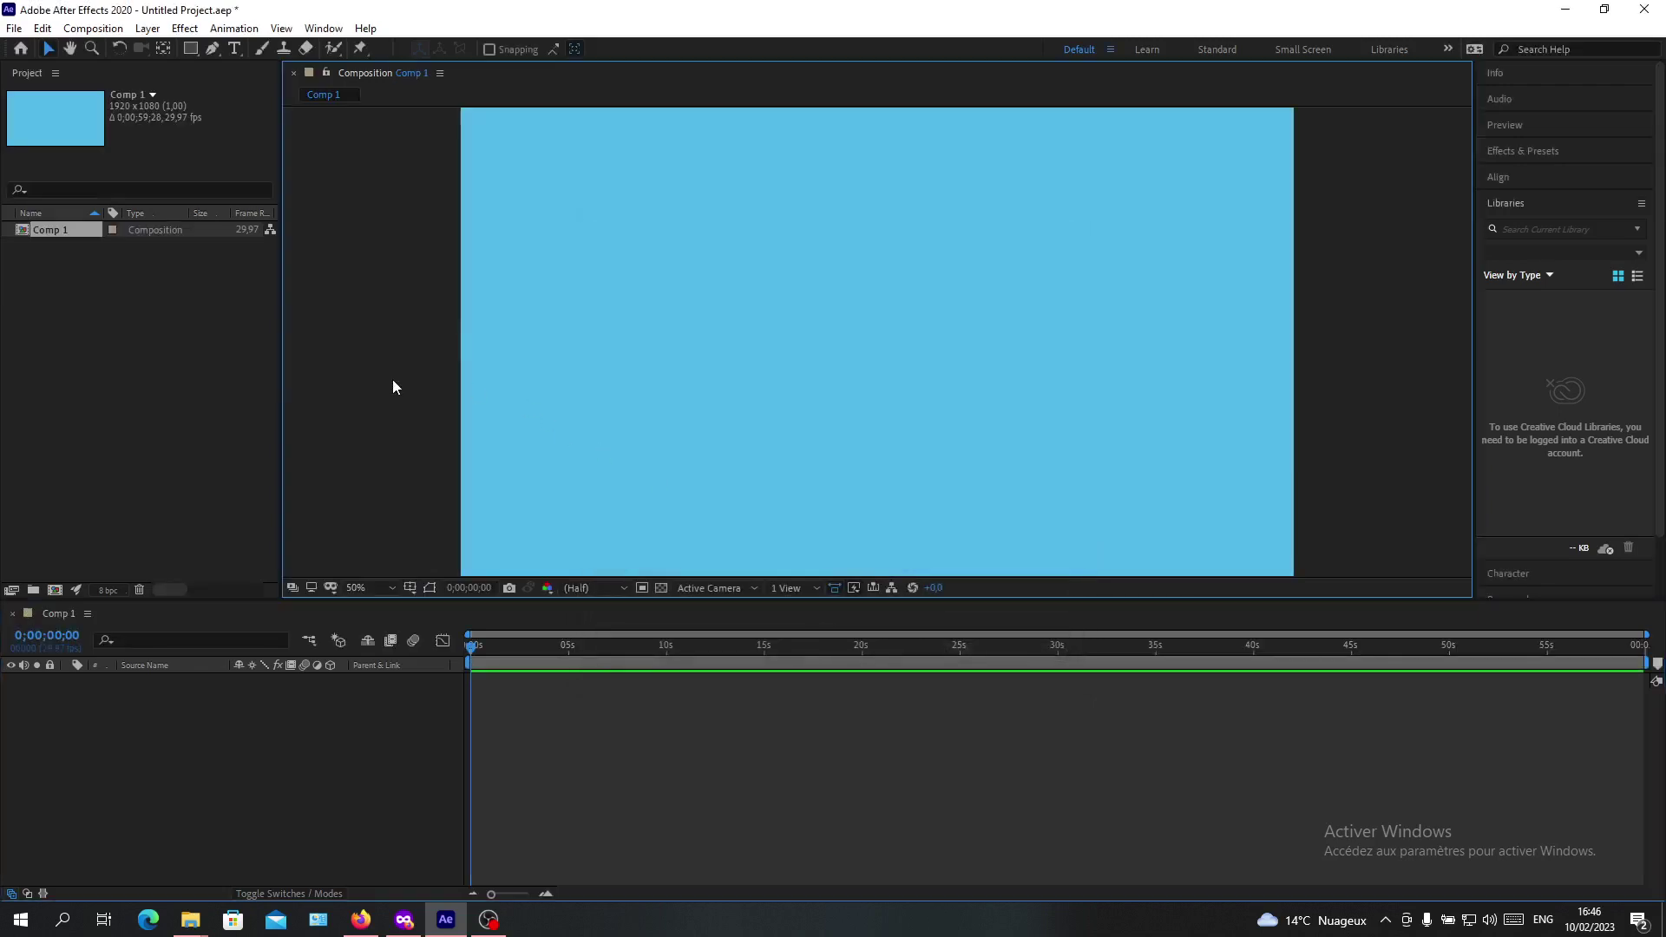
{"action": "scroll", "coordinate": [599, 269], "scroll_direction": "down", "scroll_amount": 1}
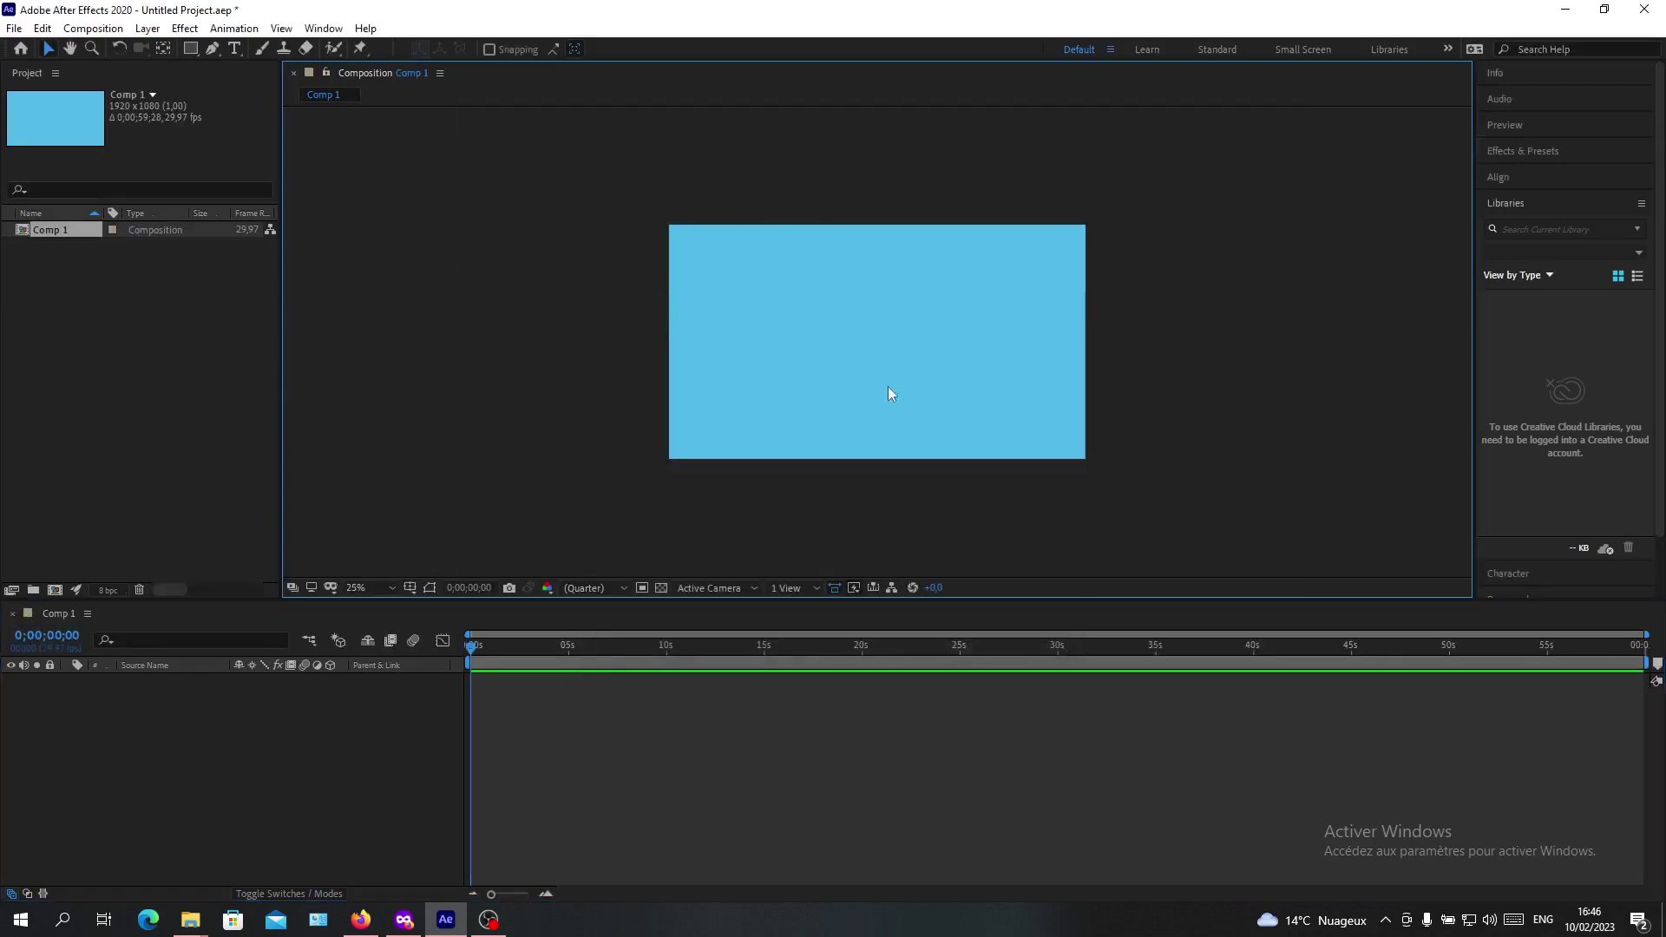
Step: Add a new text layer to Comp 1 reading 'qwertyu'
{"action": "right_click", "coordinate": [141, 727]}
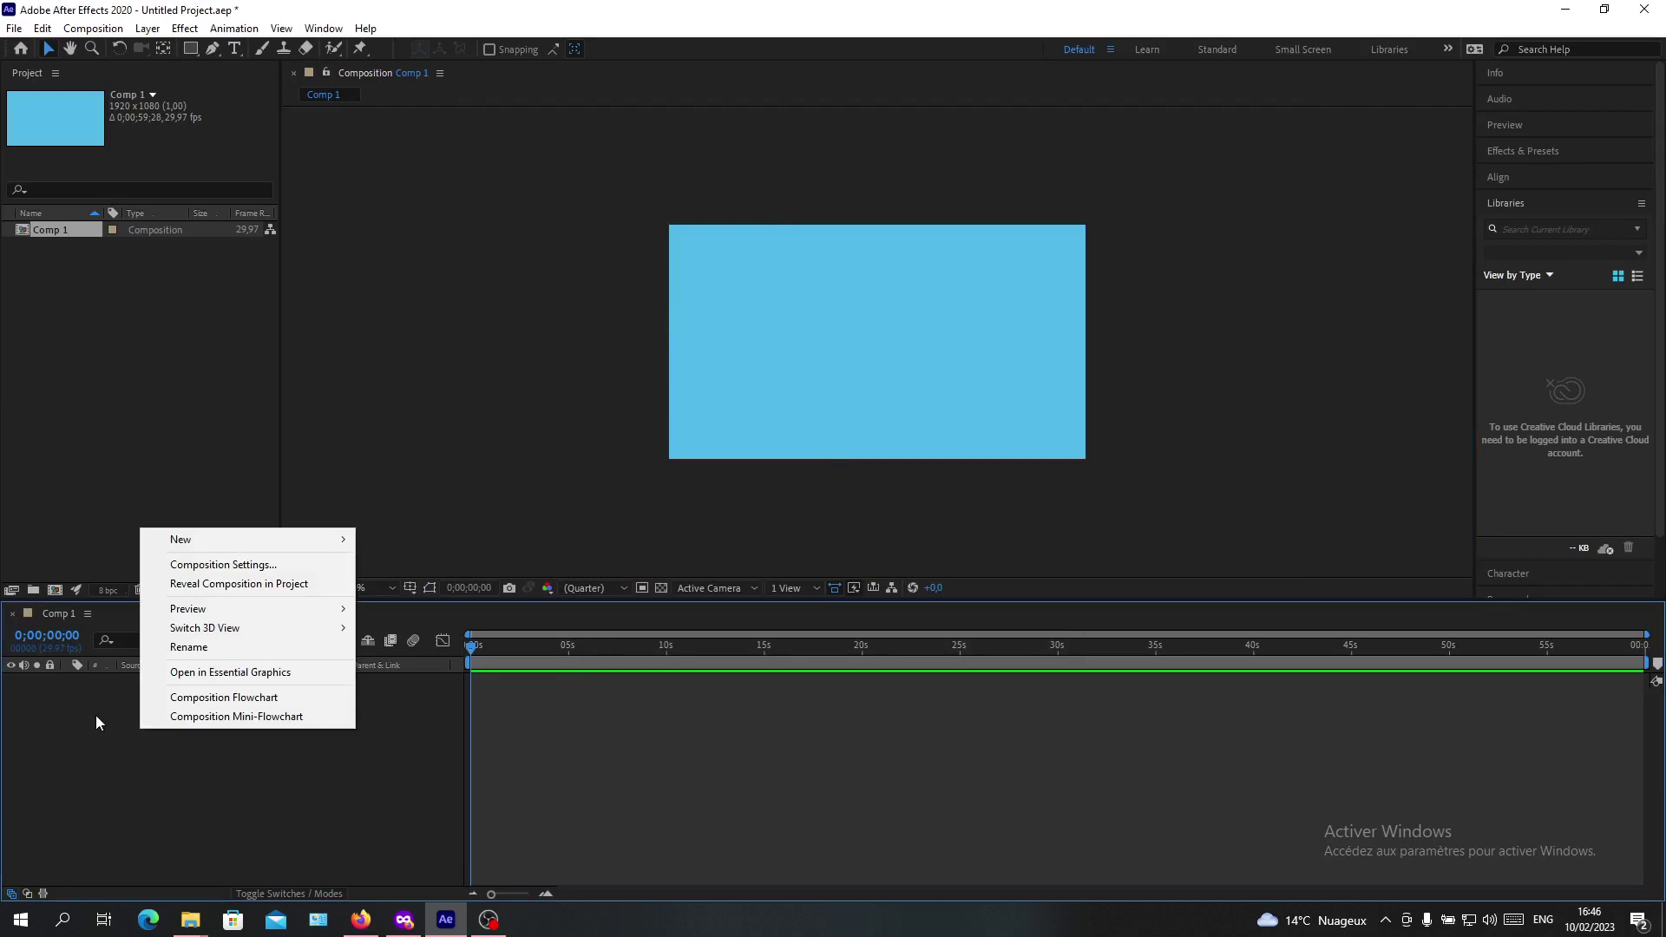
{"action": "right_click", "coordinate": [98, 723]}
{"action": "right_click", "coordinate": [379, 715]}
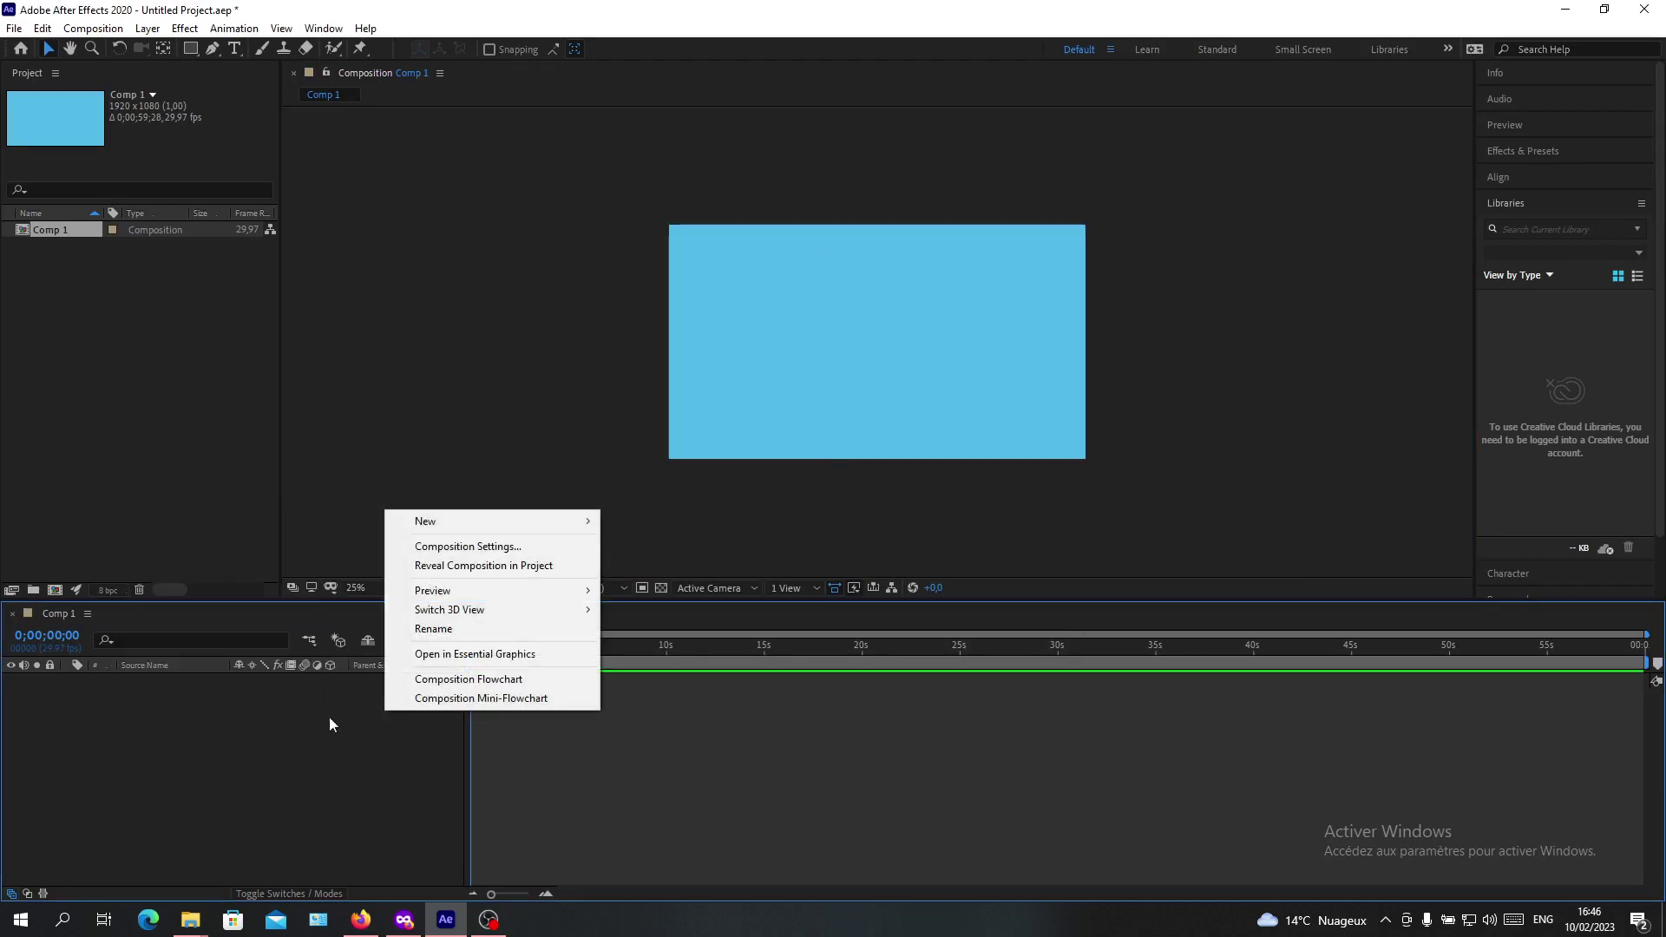
{"action": "mouse_move", "coordinate": [468, 523]}
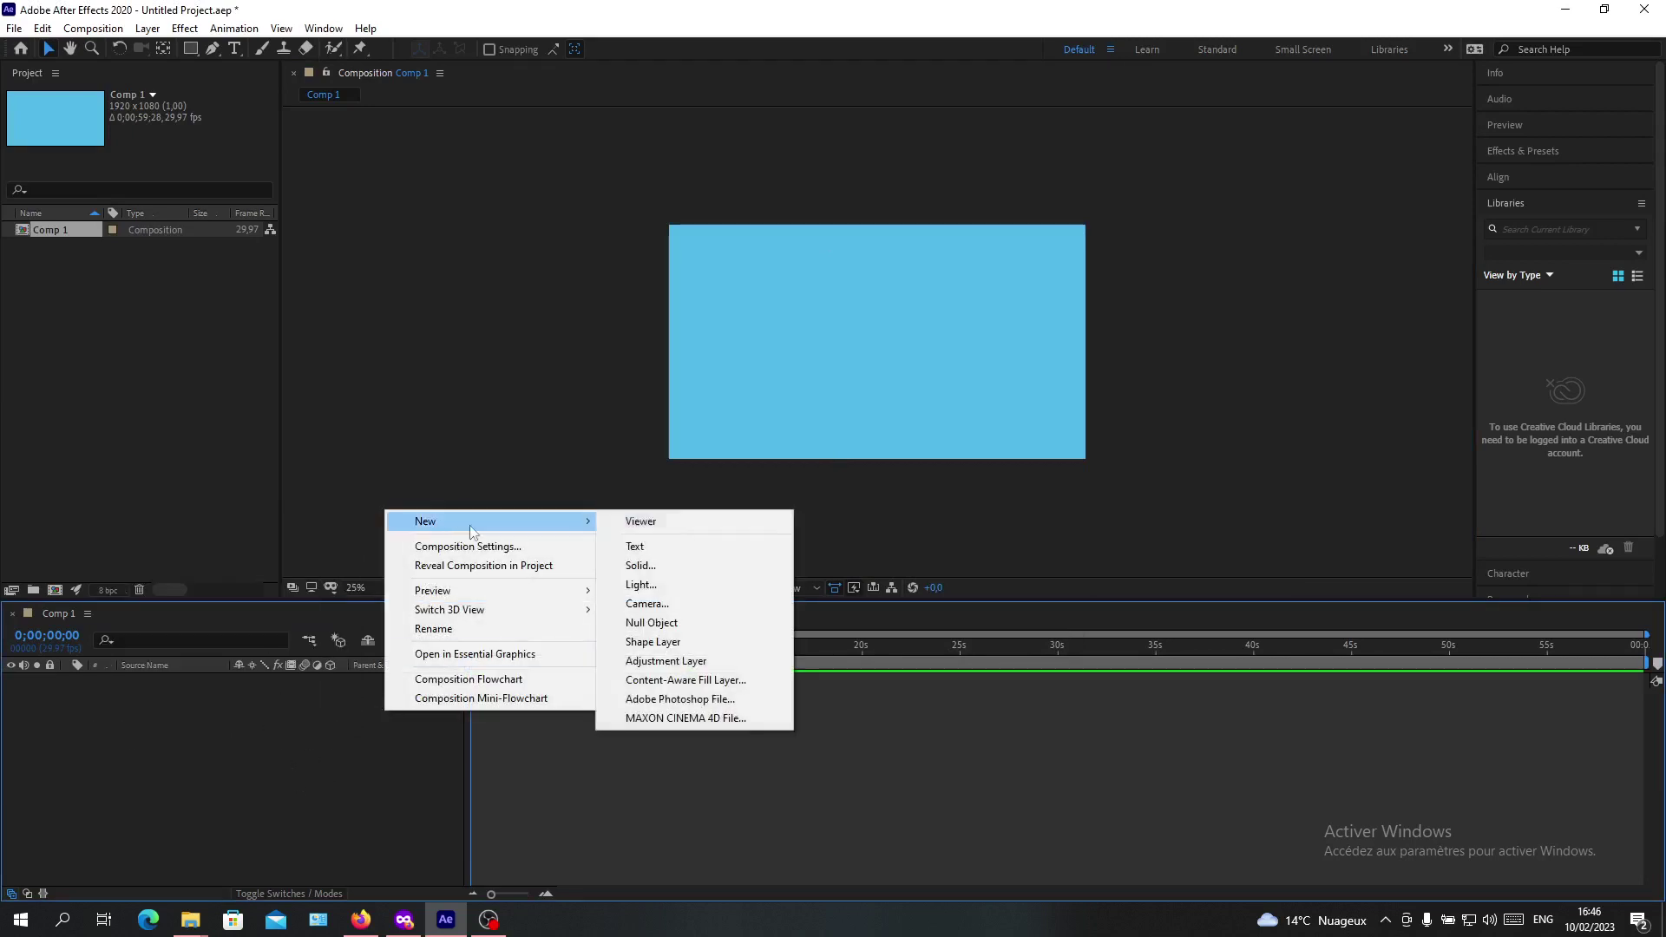
{"action": "left_click", "coordinate": [643, 548]}
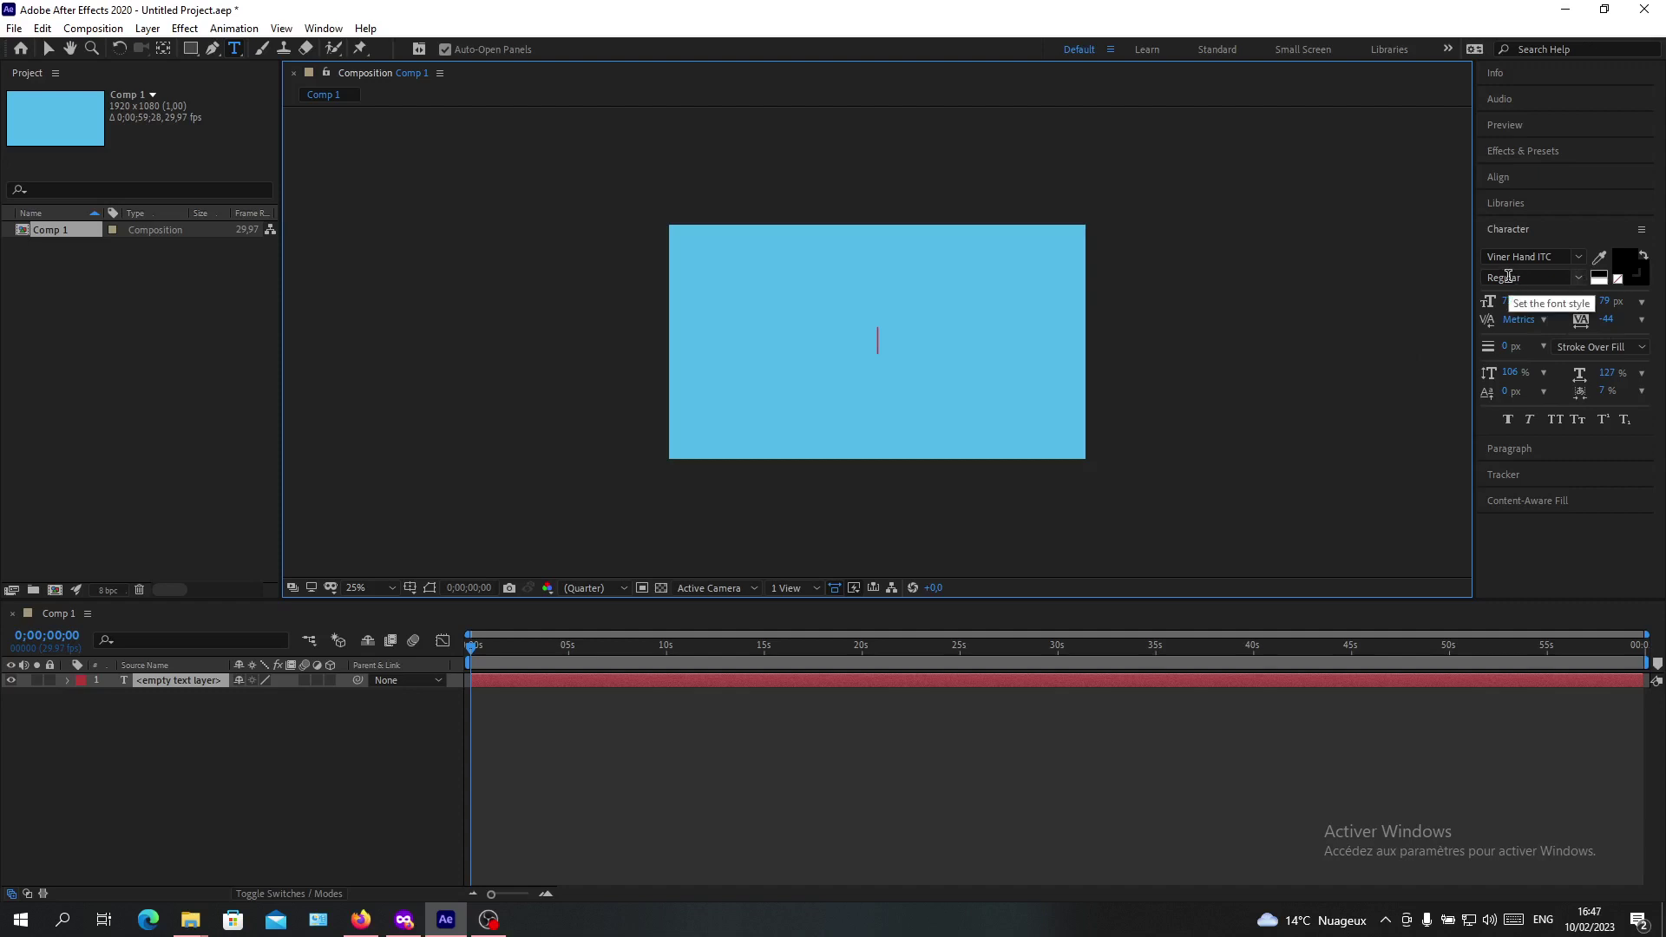
{"action": "type", "text": "qwertyu"}
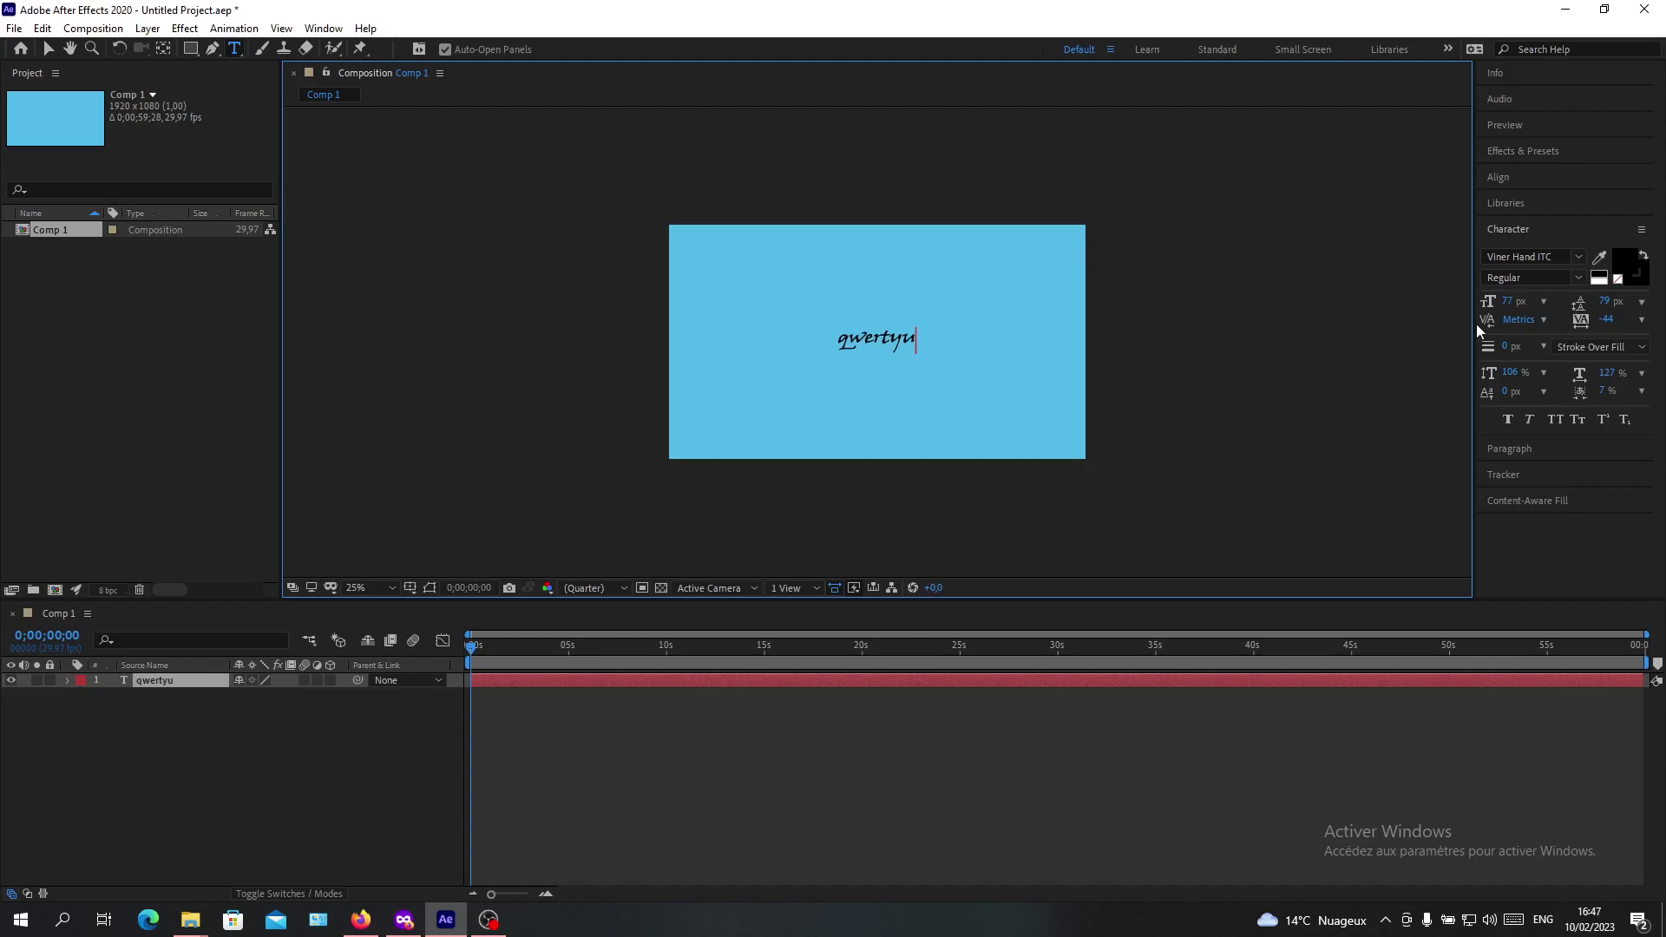
Step: Change the qwertyu font from Viner Hand ITC to Myanmar Text, after briefly trying Vivaldi
{"action": "left_click", "coordinate": [1540, 256]}
{"action": "left_click", "coordinate": [964, 328]}
{"action": "left_click_drag", "start_coordinate": [923, 338], "coordinate": [806, 341]}
{"action": "left_click", "coordinate": [1579, 257]}
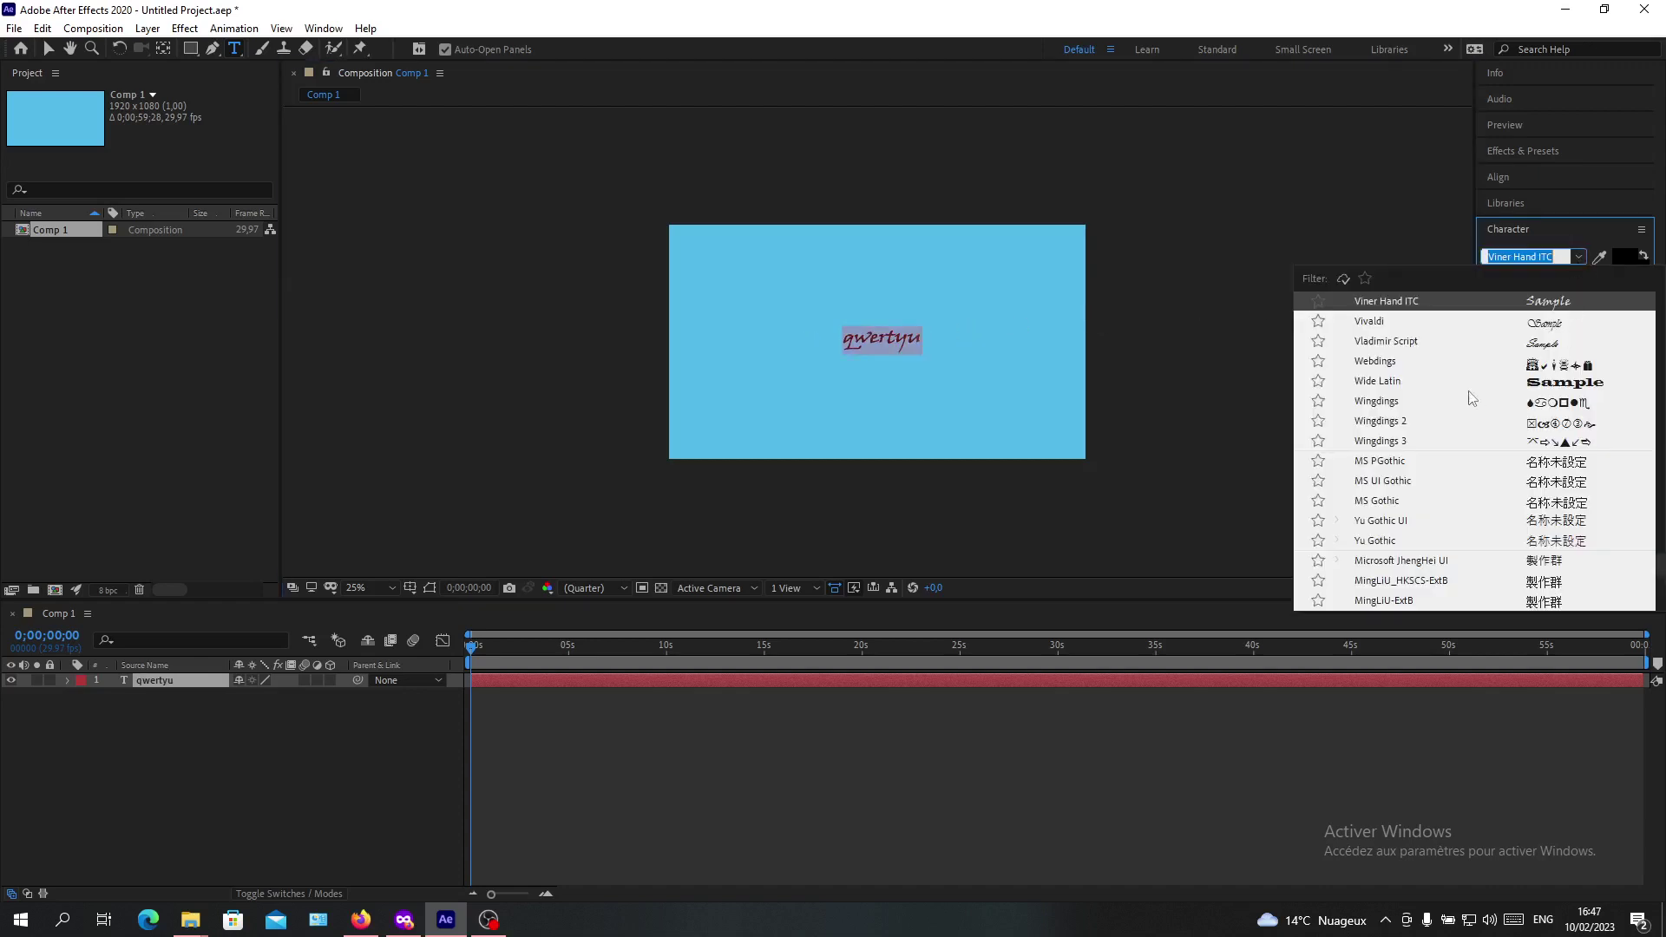
{"action": "left_click", "coordinate": [1389, 338]}
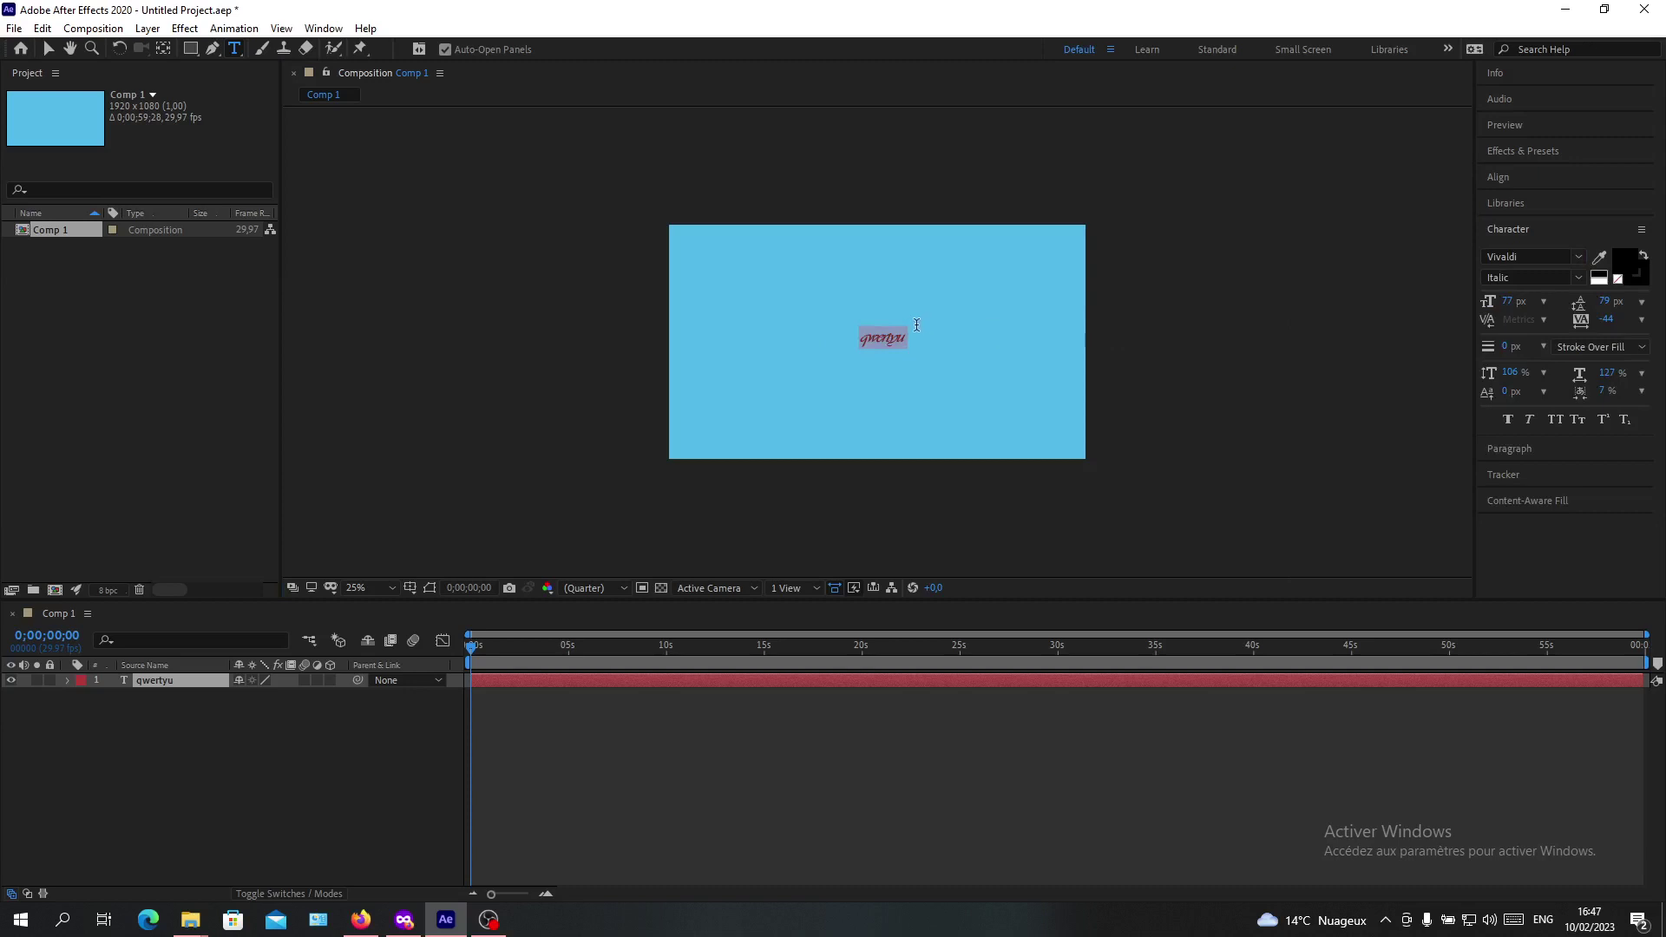
{"action": "left_click", "coordinate": [1570, 255]}
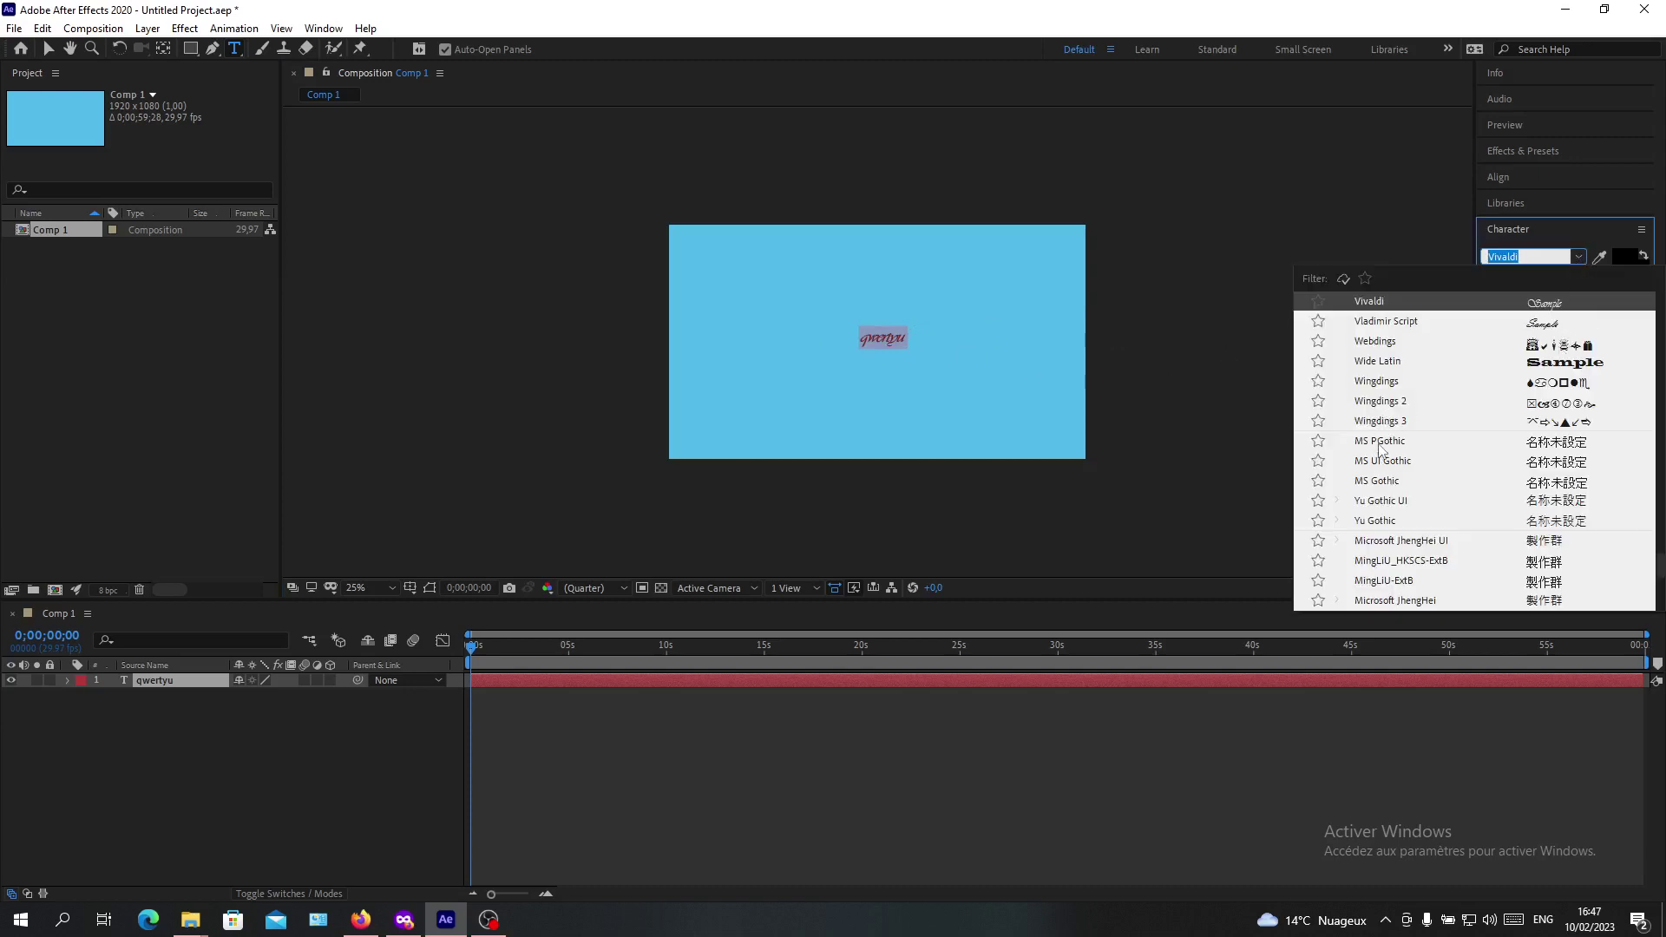
{"action": "scroll", "coordinate": [1380, 456], "scroll_direction": "down", "scroll_amount": 10}
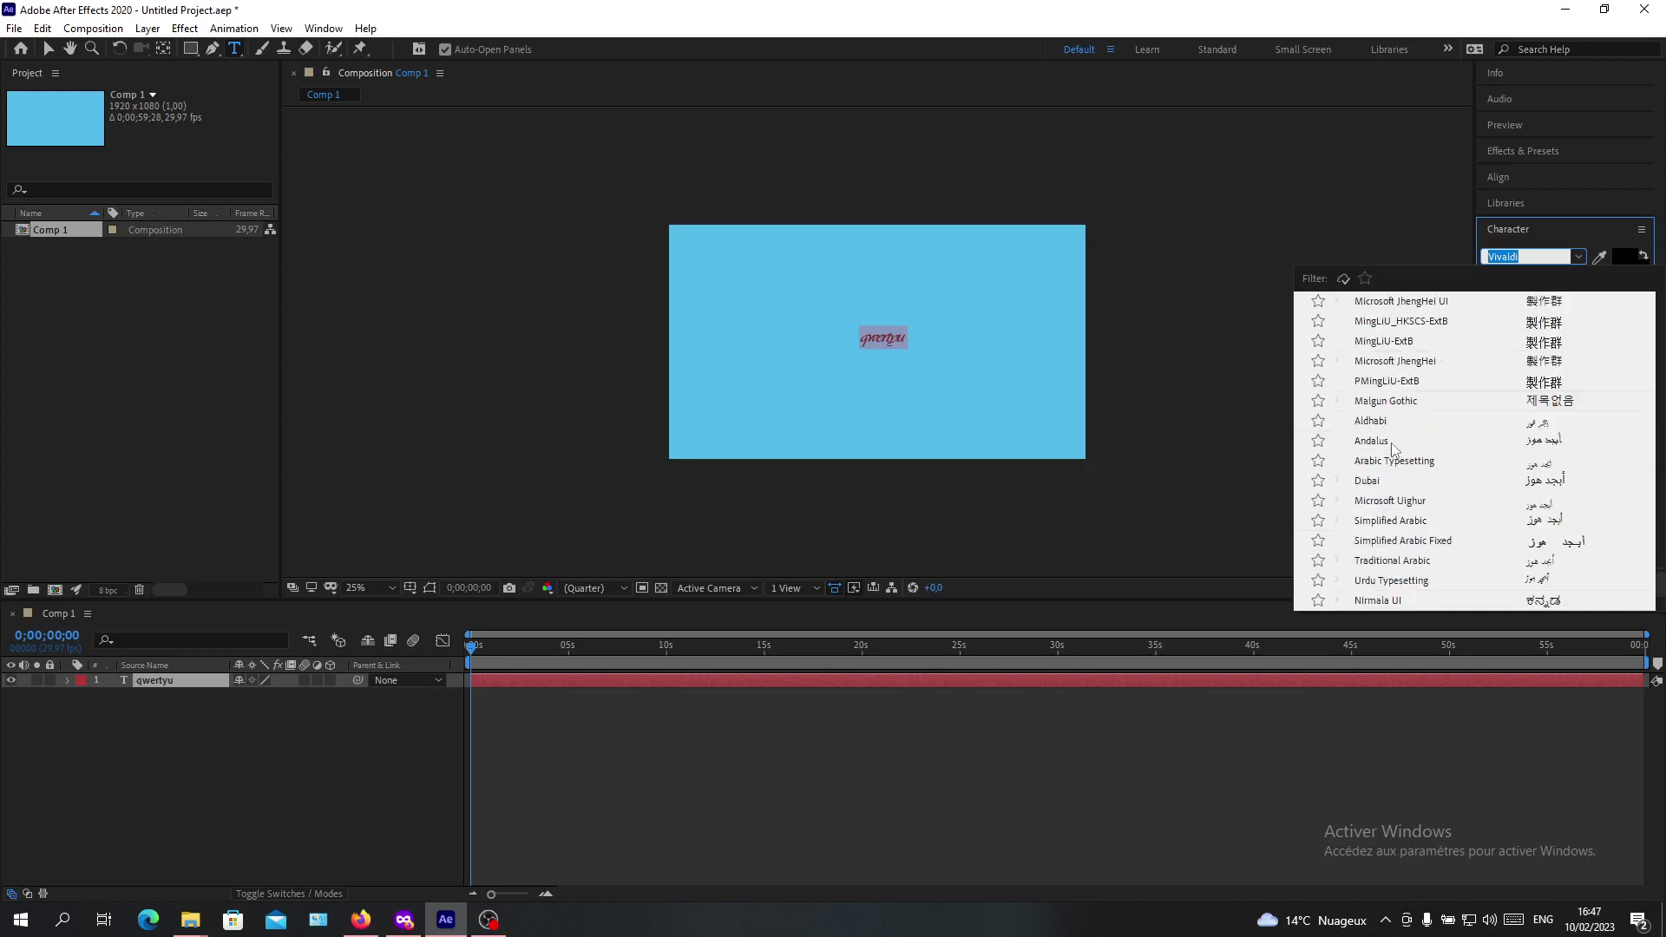
{"action": "left_click", "coordinate": [1386, 444]}
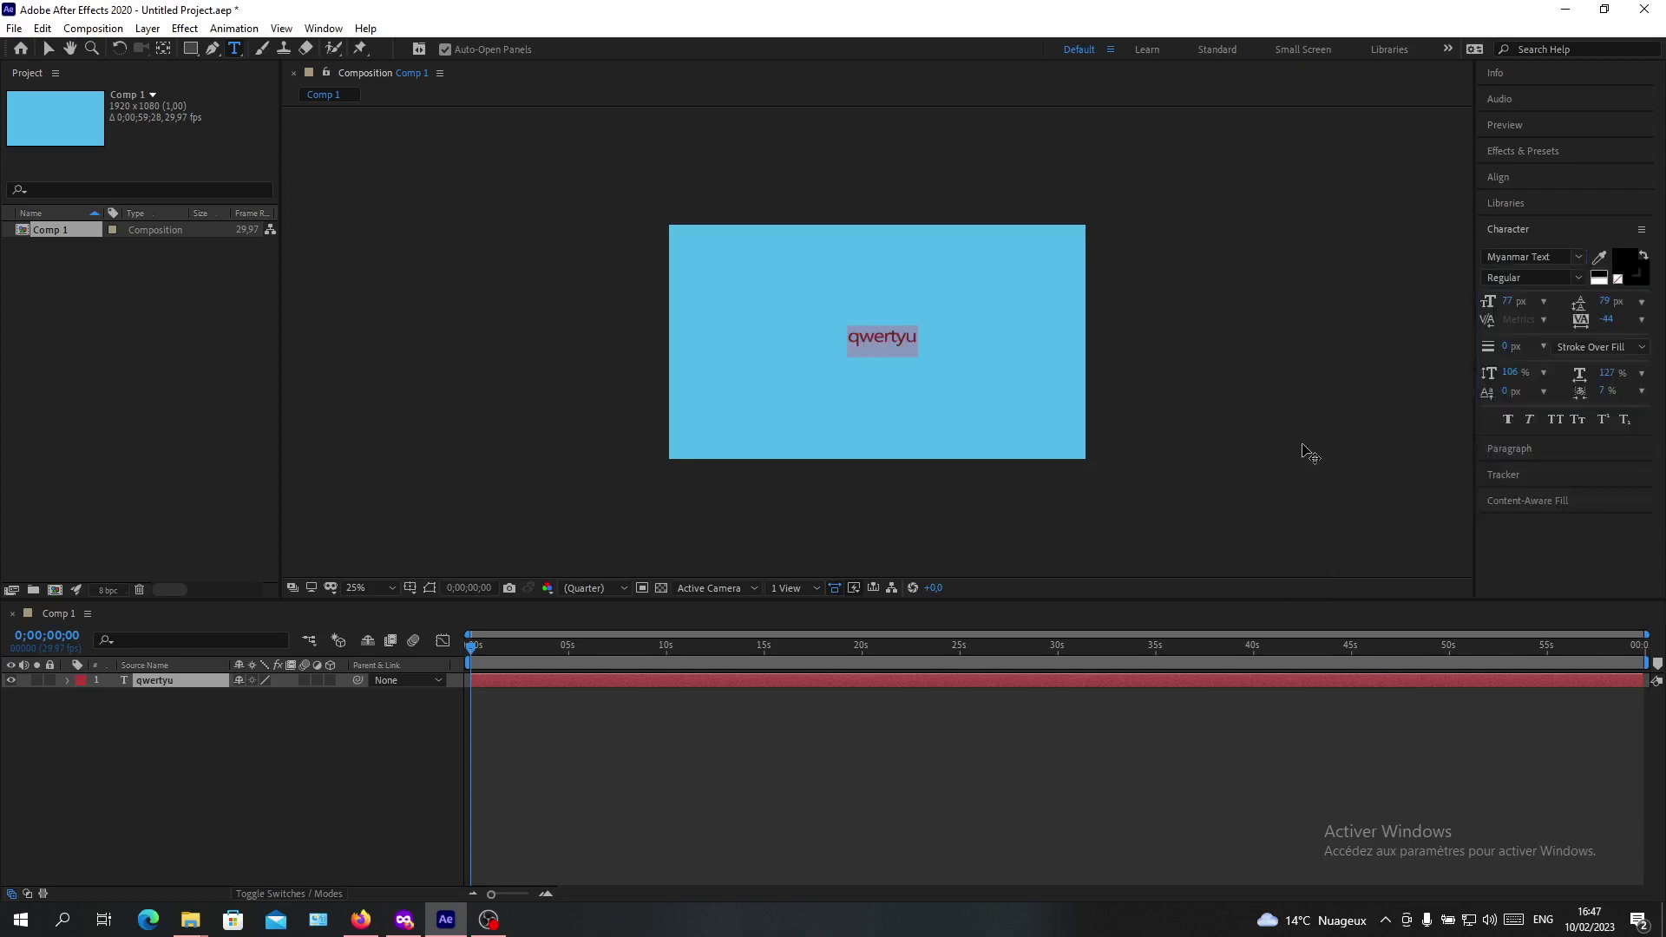
{"action": "scroll", "coordinate": [941, 355], "scroll_direction": "up", "scroll_amount": 4}
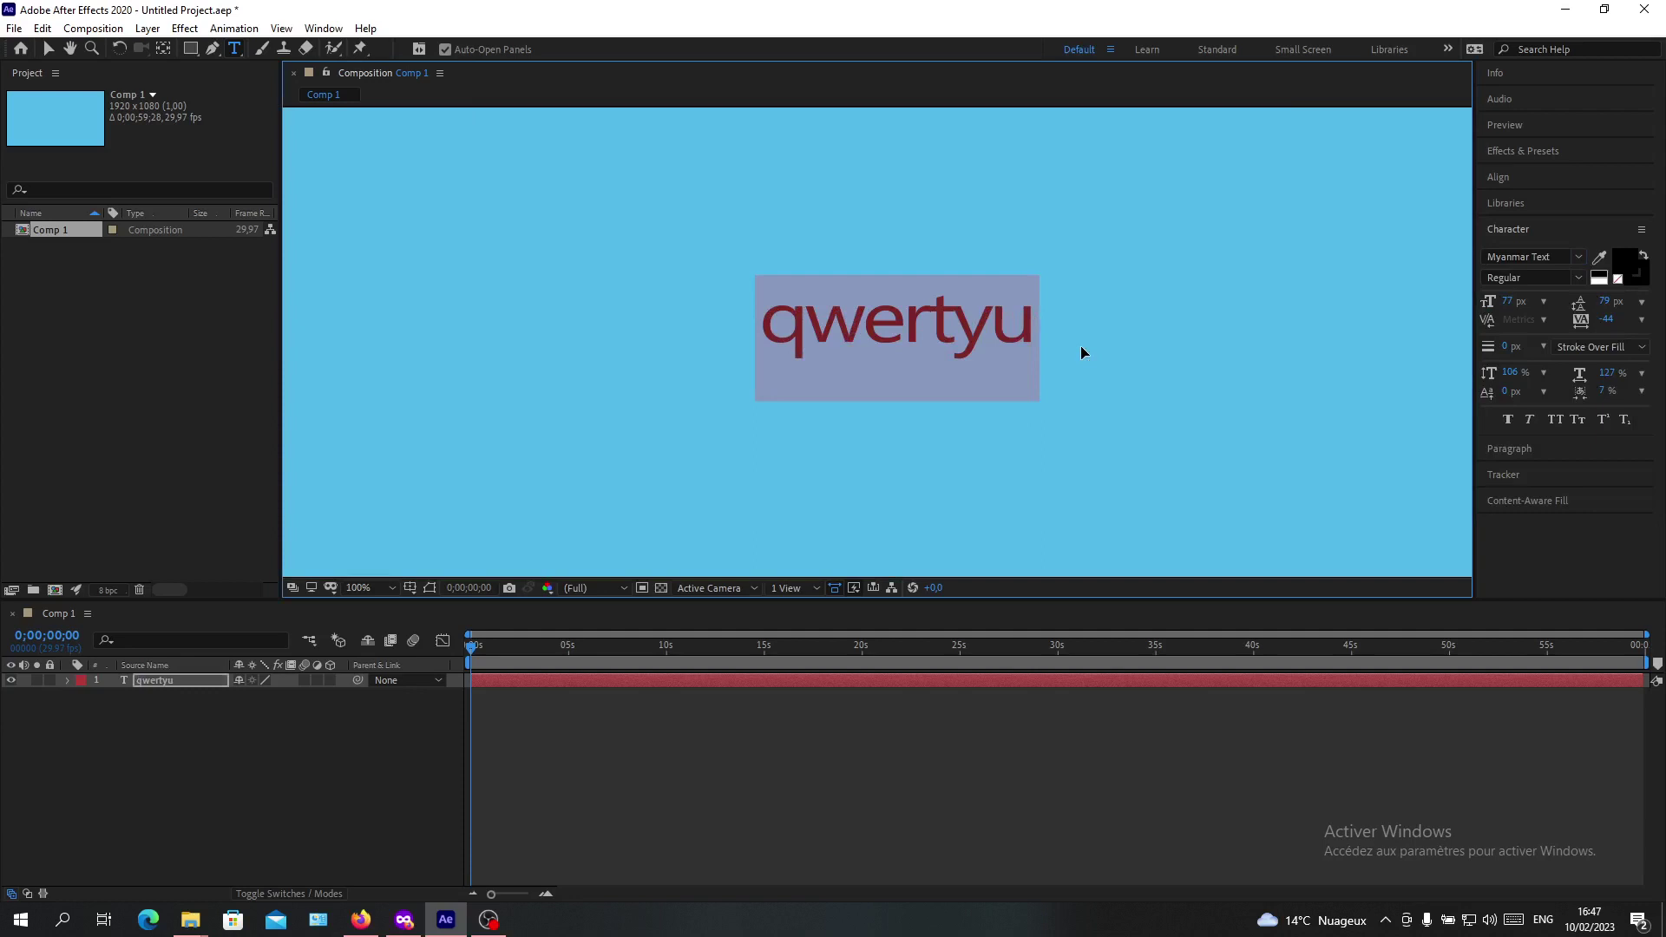
{"action": "left_click", "coordinate": [995, 334]}
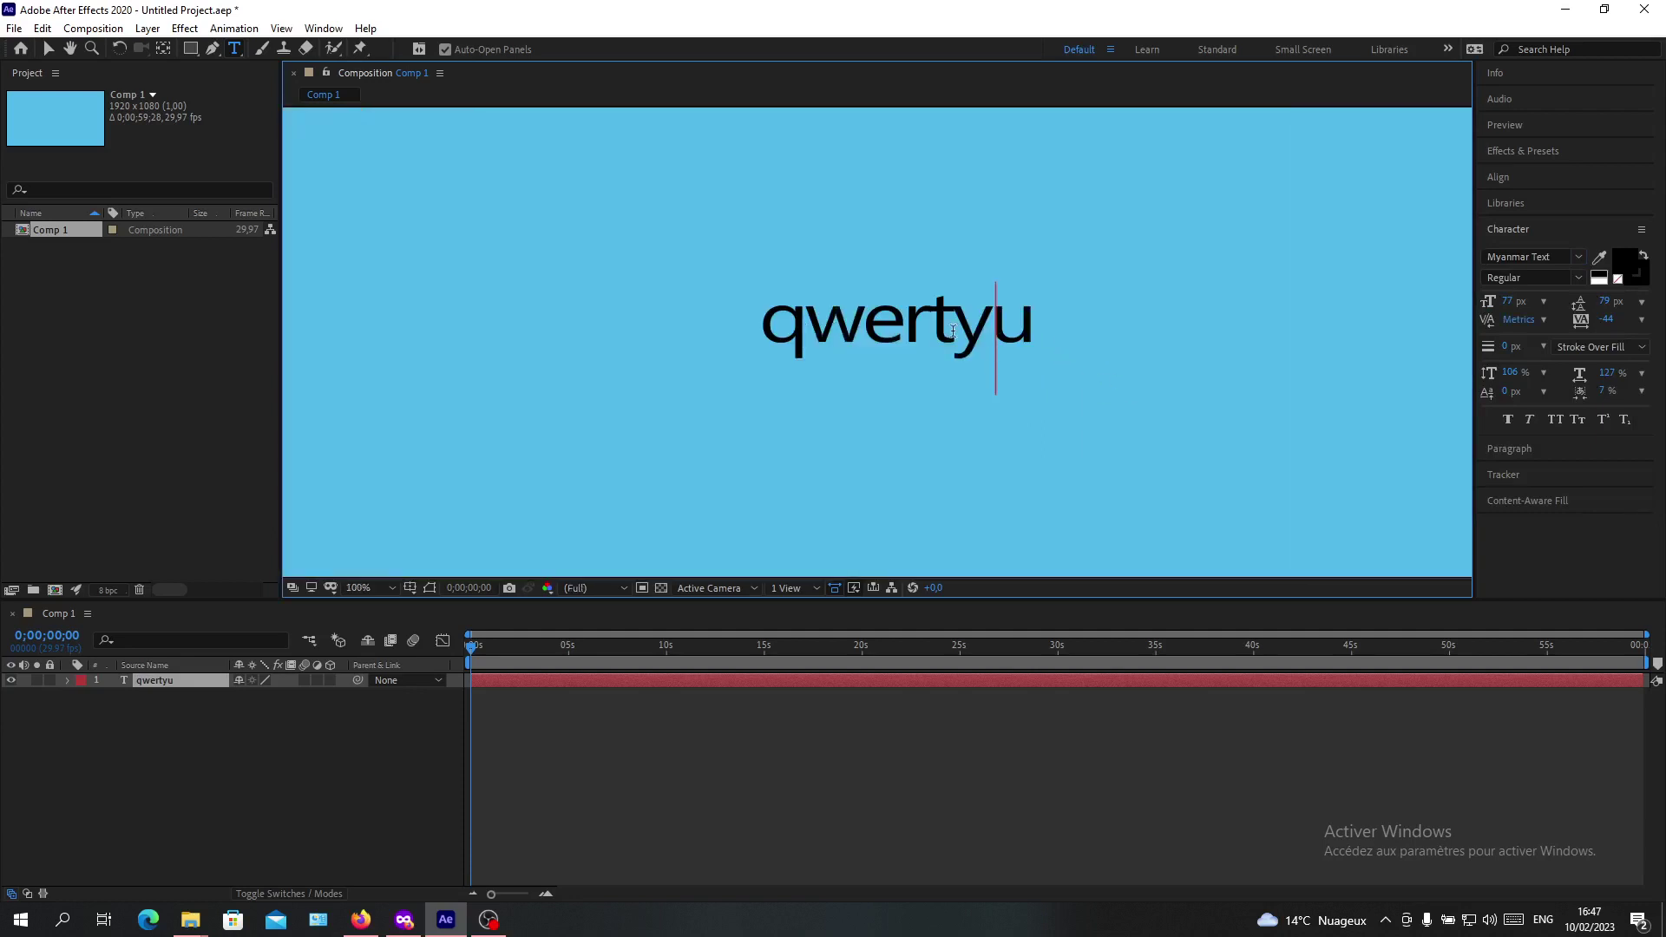
Step: Enlarge the qwertyu text's font size from 77 px to 209 px
{"action": "double_click", "coordinate": [1032, 343]}
{"action": "left_click_drag", "start_coordinate": [1508, 301], "coordinate": [1623, 301]}
{"action": "scroll", "coordinate": [1044, 329], "scroll_direction": "down", "scroll_amount": 9}
{"action": "scroll", "coordinate": [1037, 330], "scroll_direction": "up", "scroll_amount": 5}
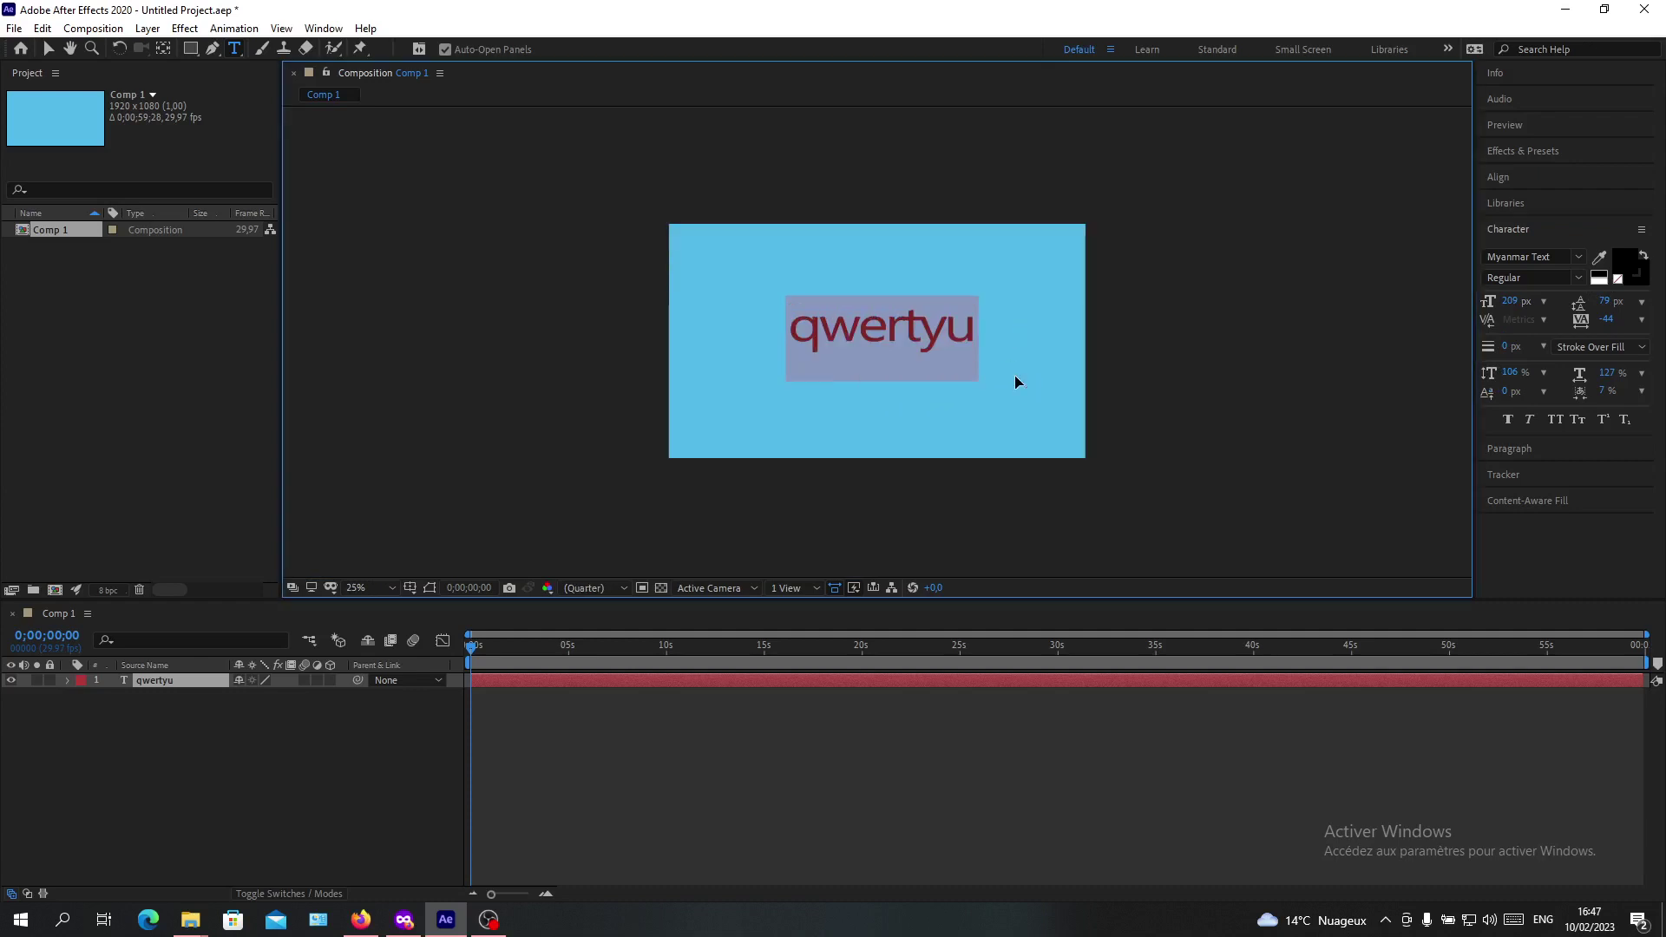
Step: Replace the text with 'z', then undo to restore 'qwertyu'
{"action": "left_click", "coordinate": [886, 334]}
{"action": "left_click_drag", "start_coordinate": [995, 329], "coordinate": [696, 321]}
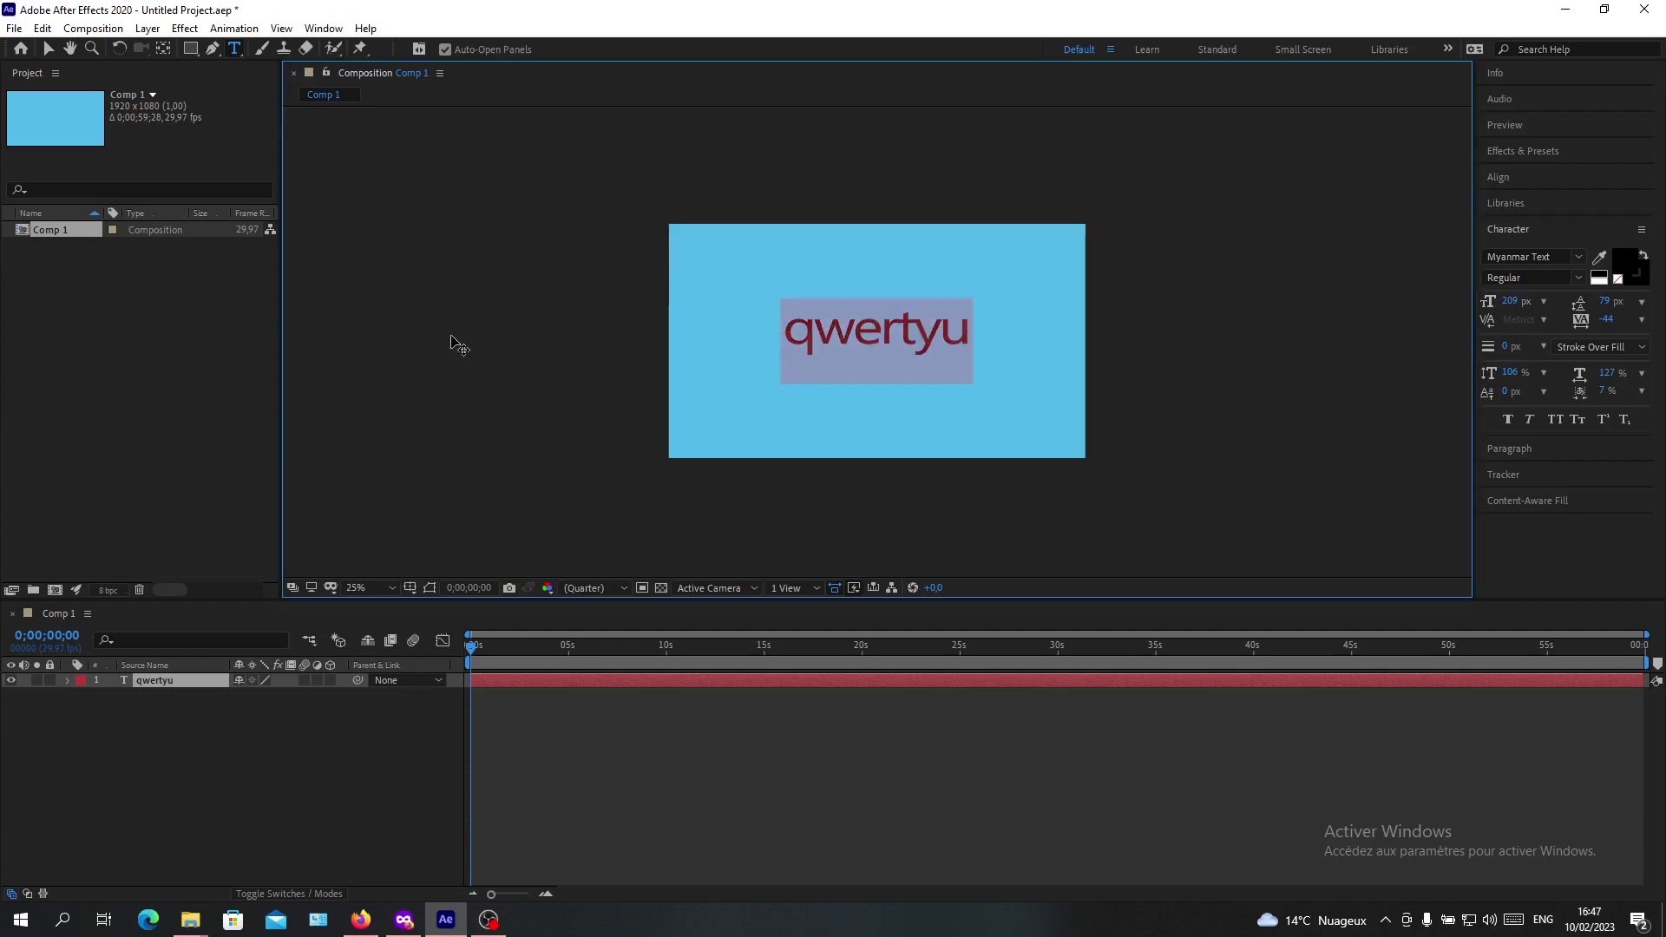
{"action": "type", "text": "z"}
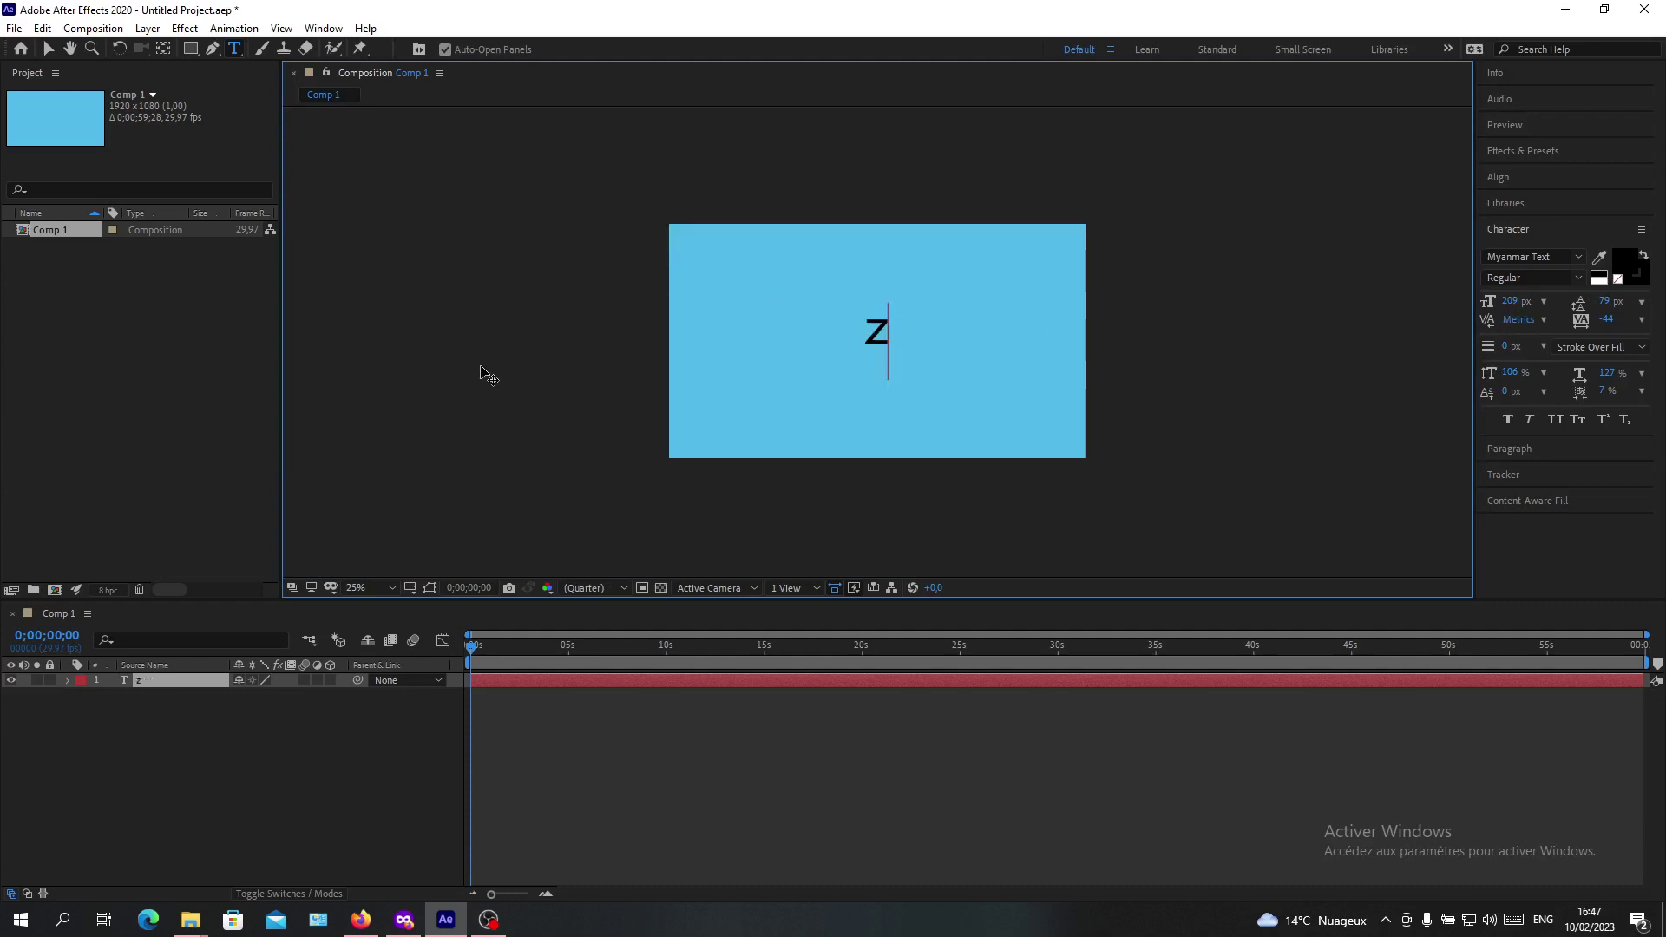
{"action": "key", "text": "ctrl+z"}
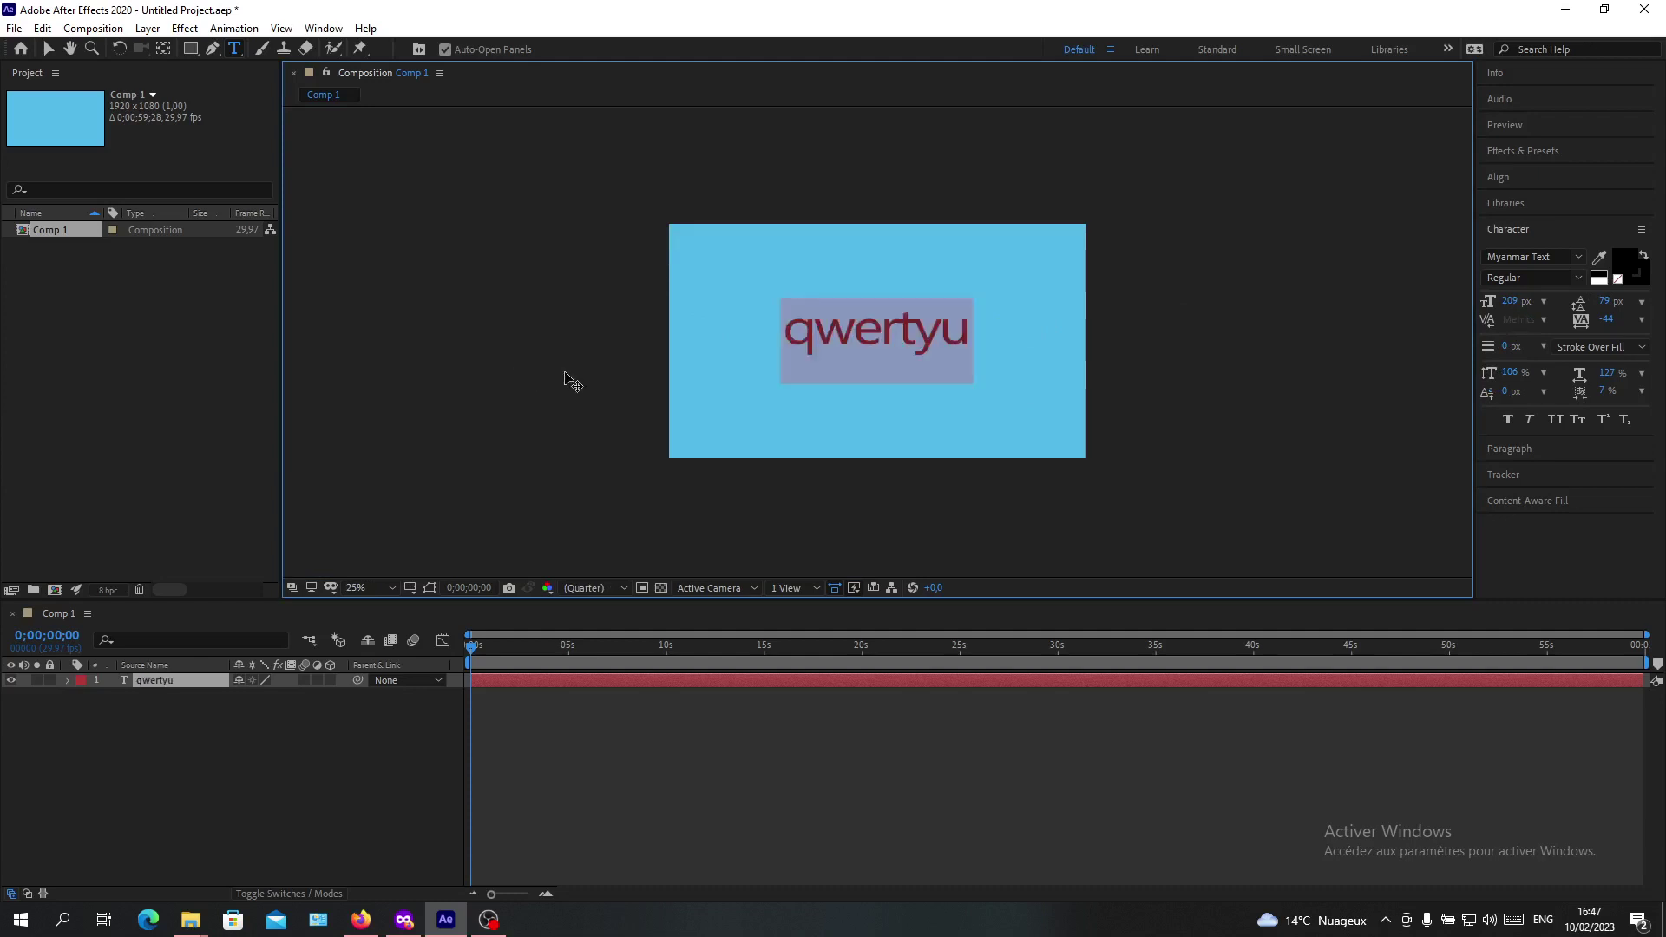
{"action": "left_click", "coordinate": [837, 373]}
Step: Leave text editing, remove the accidental empty layer, and move qwertyu up with the Selection tool
{"action": "left_click", "coordinate": [747, 405]}
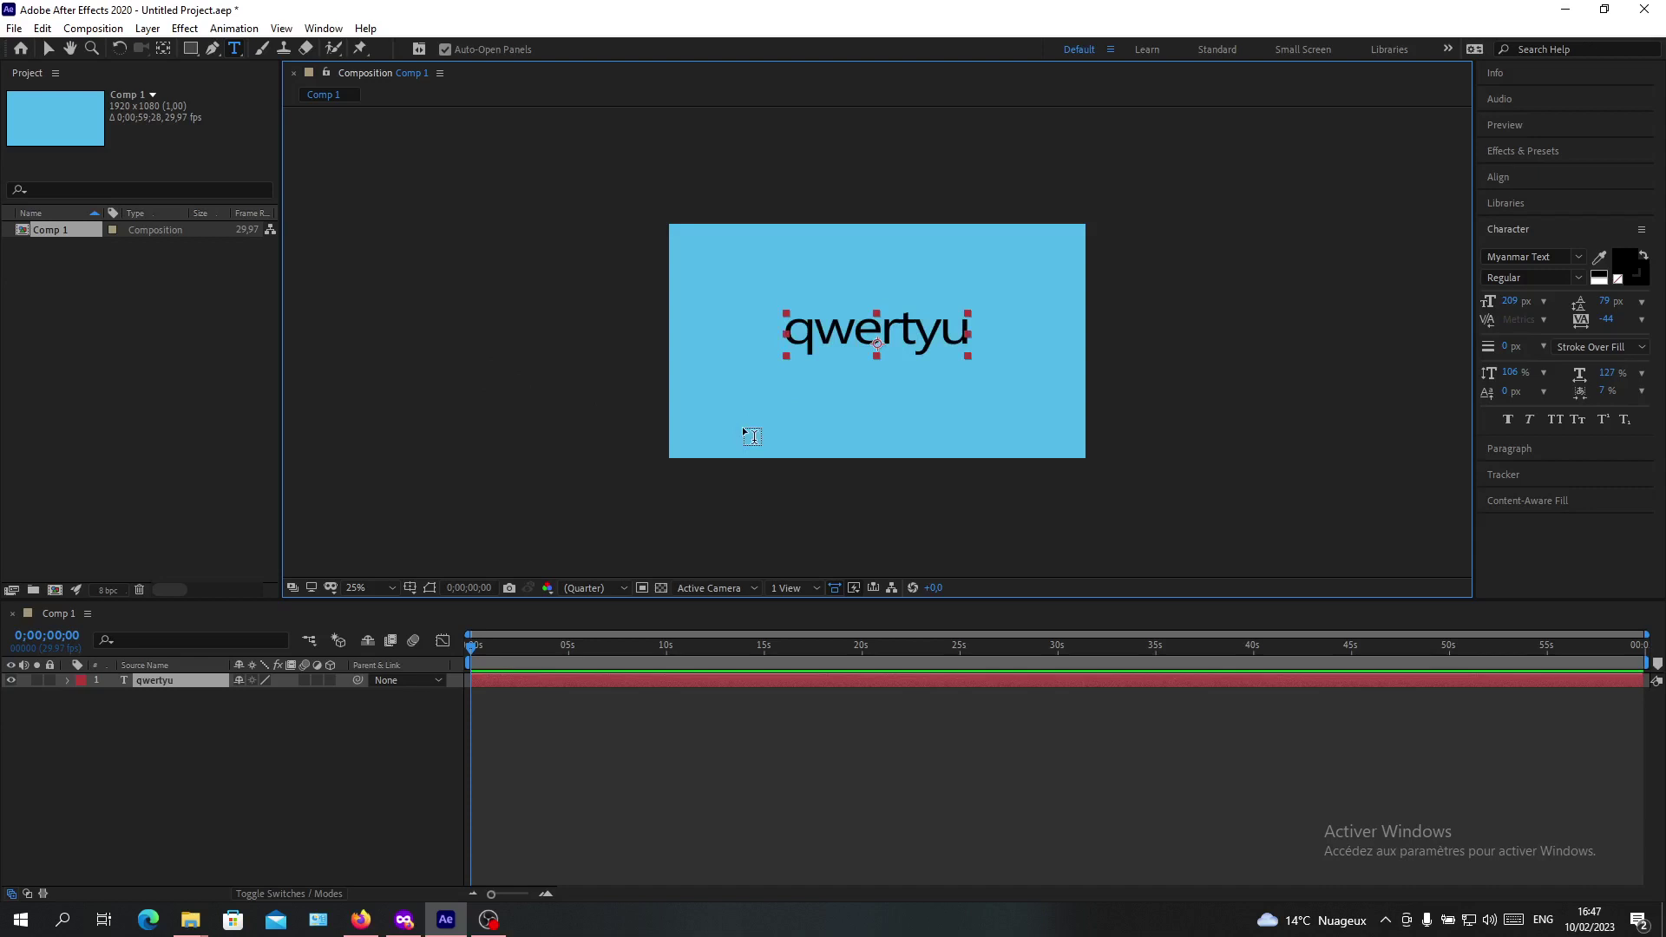
{"action": "left_click", "coordinate": [743, 425]}
{"action": "key", "text": "Escape"}
{"action": "key", "text": "v"}
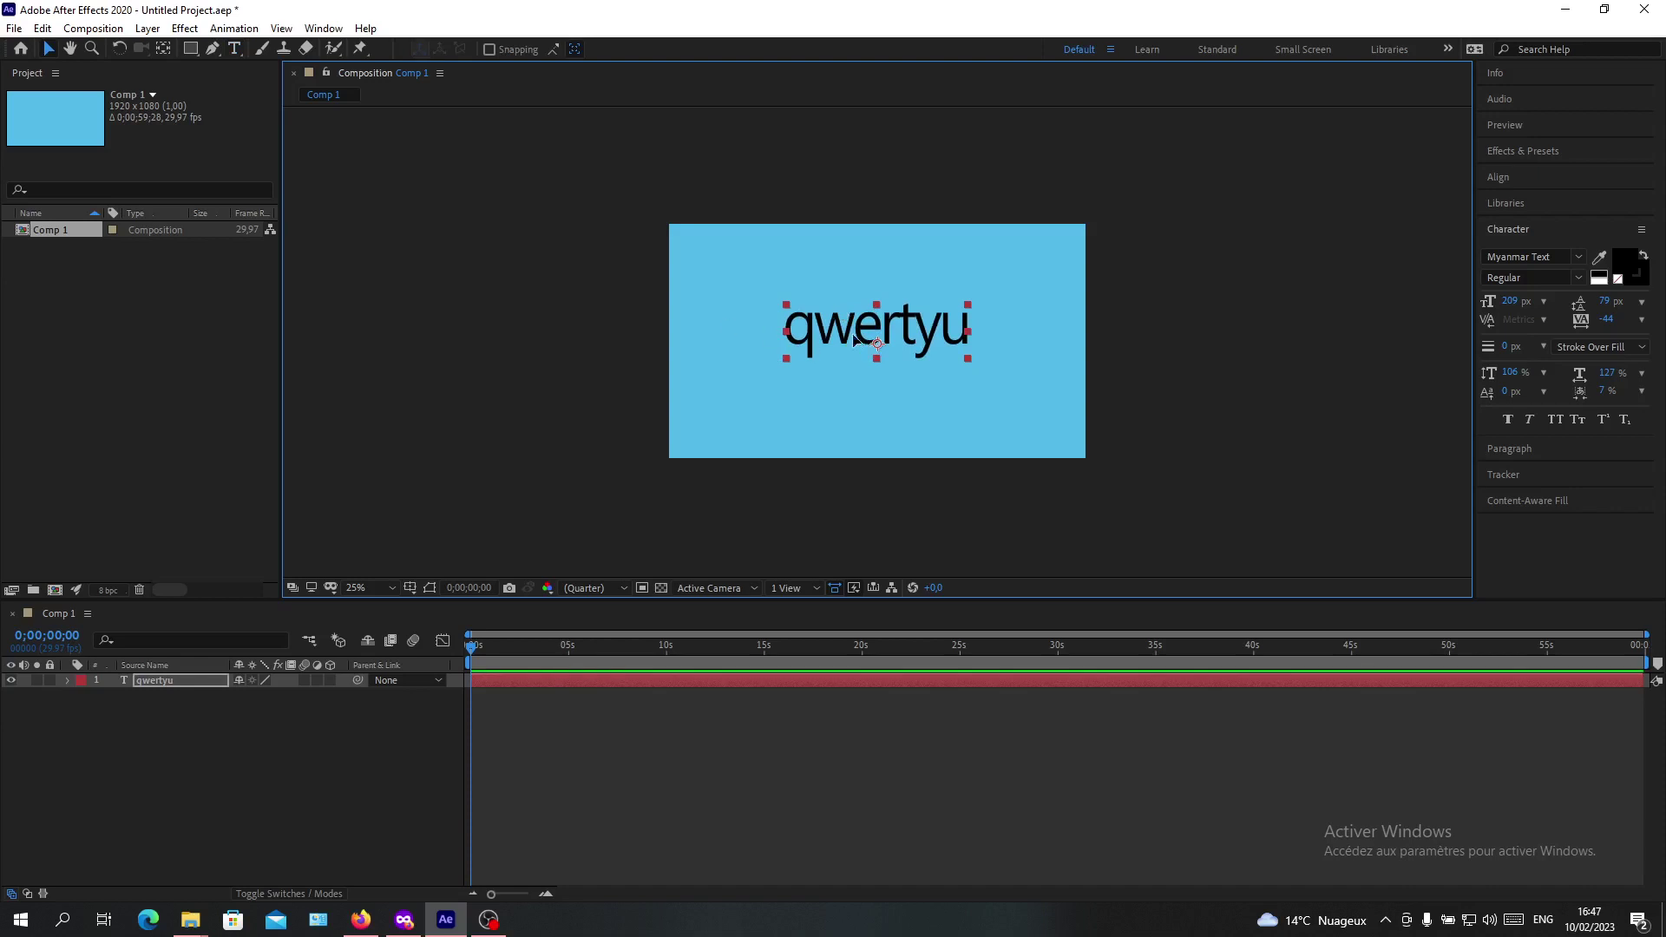
{"action": "left_click_drag", "start_coordinate": [854, 340], "coordinate": [900, 330]}
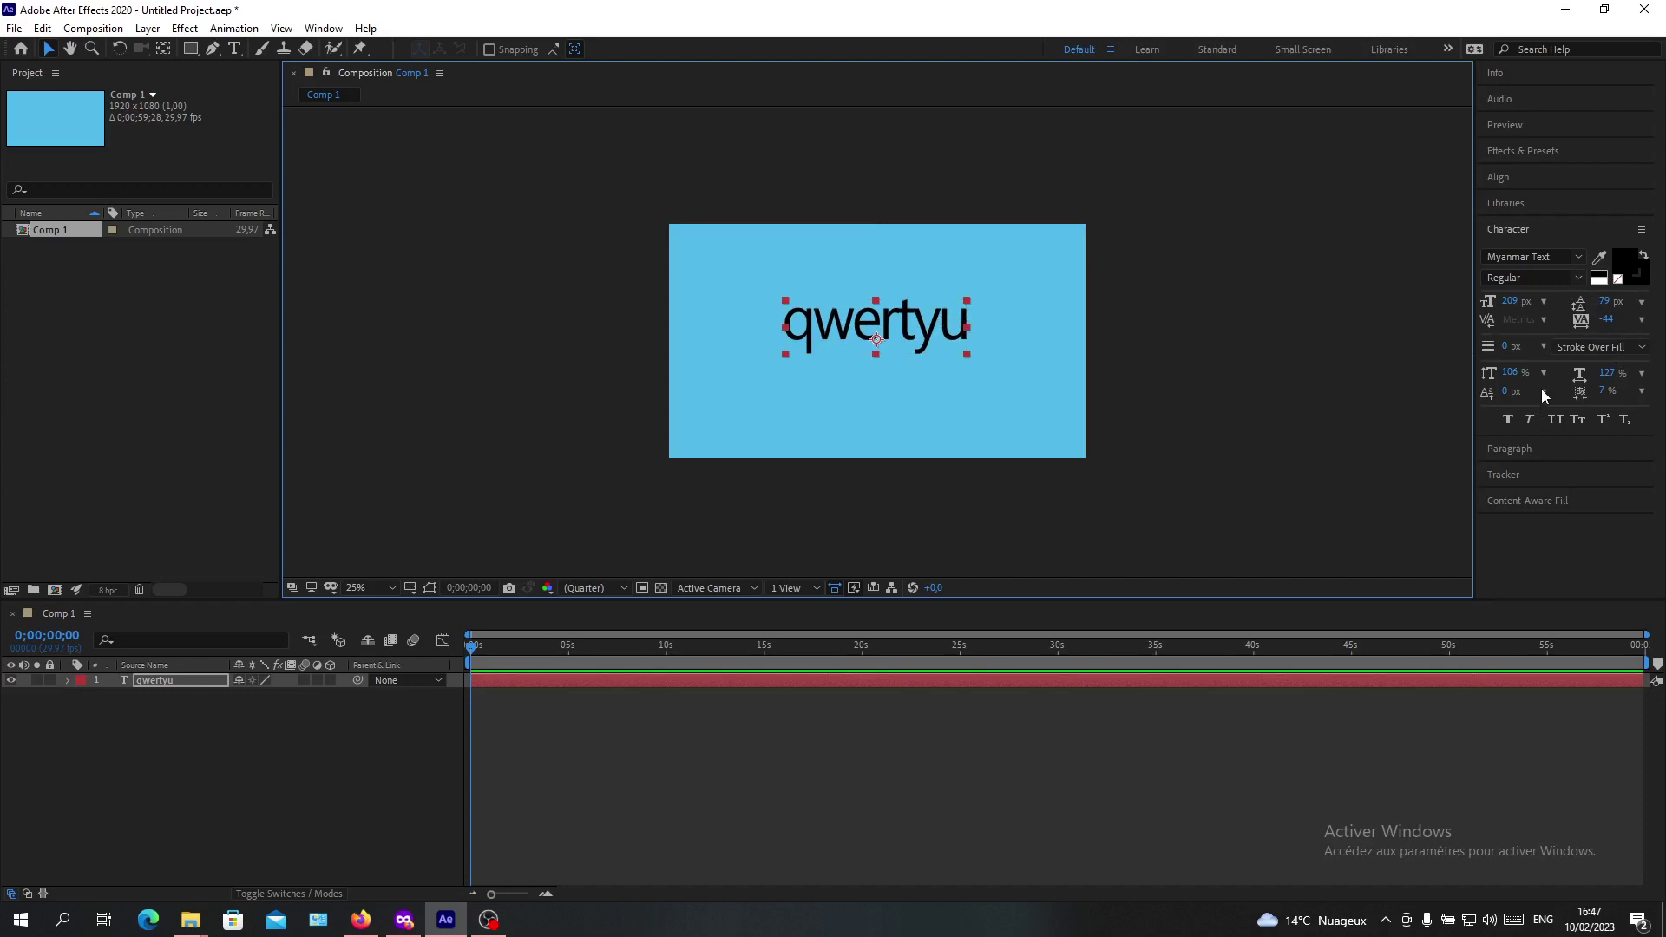
Step: Centre-align the qwertyu paragraph and nudge the text slightly left and down
{"action": "left_click", "coordinate": [1515, 448]}
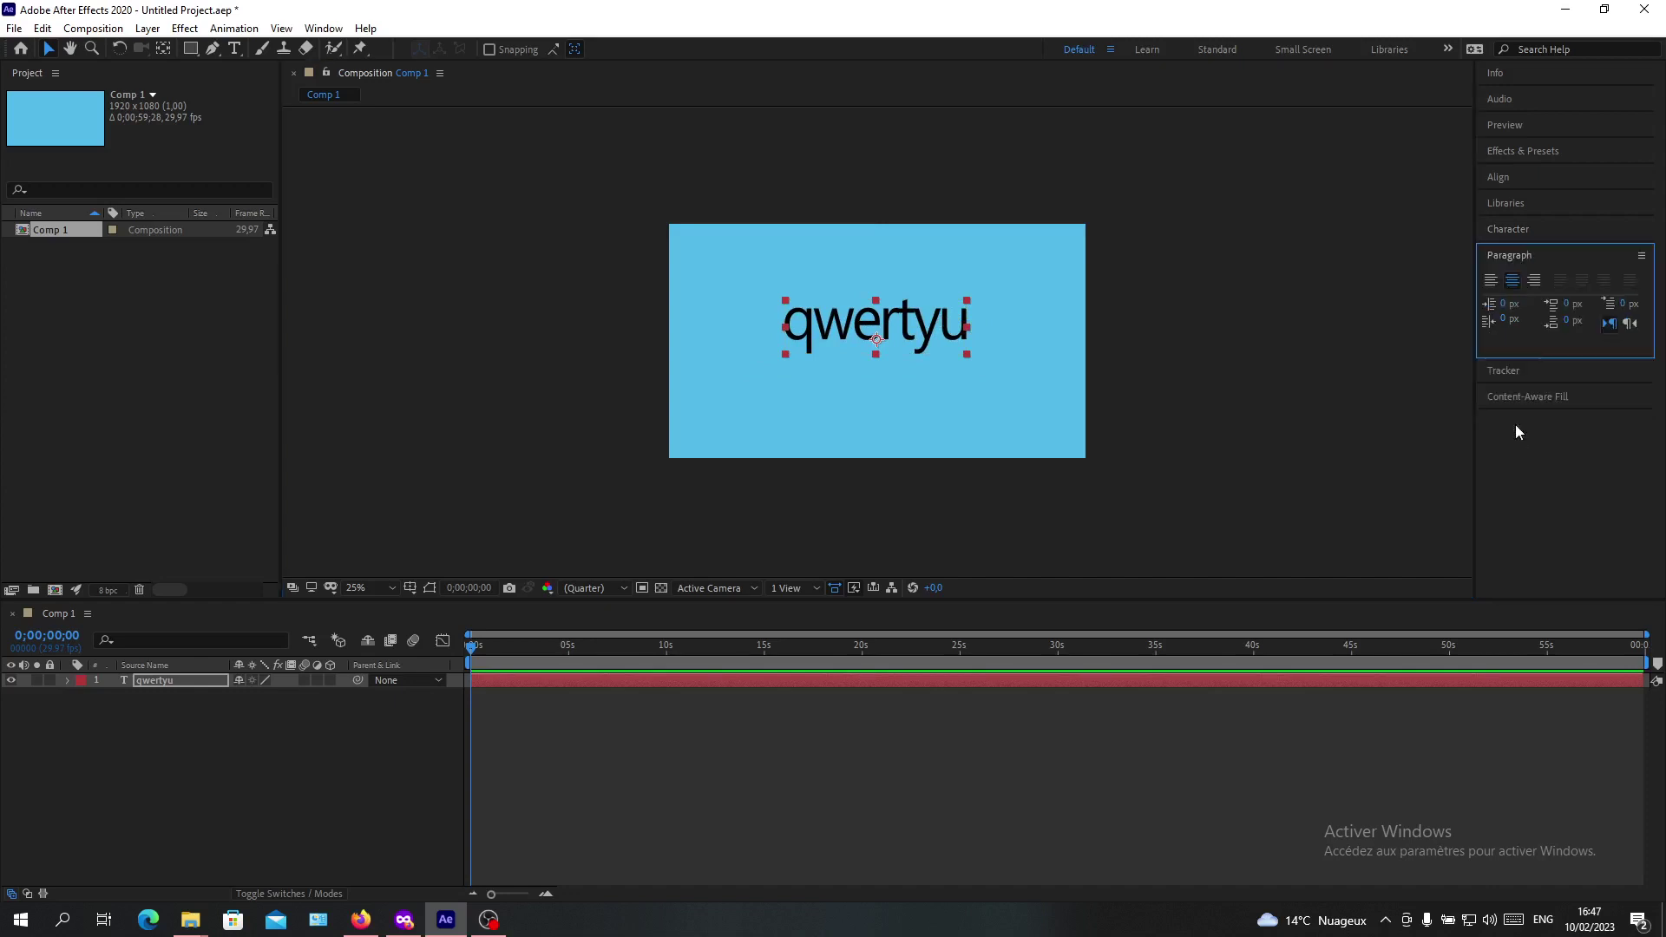
{"action": "left_click", "coordinate": [1512, 280]}
{"action": "left_click", "coordinate": [1492, 280]}
{"action": "left_click", "coordinate": [1512, 280]}
{"action": "left_click", "coordinate": [800, 380]}
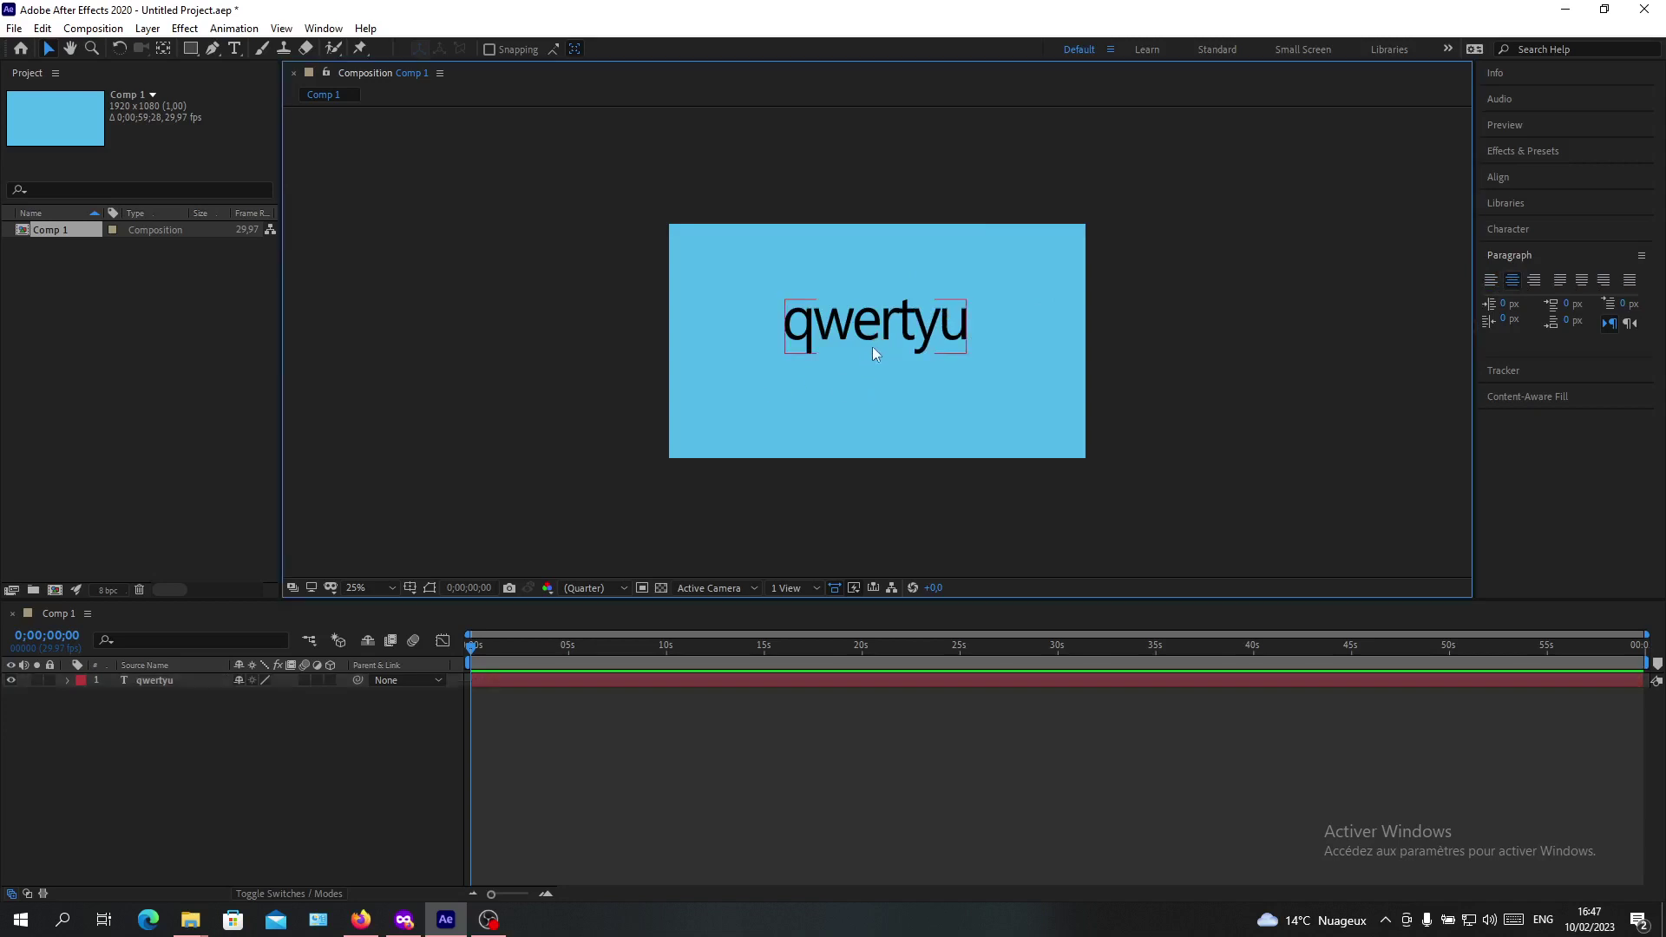
{"action": "left_click_drag", "start_coordinate": [872, 346], "coordinate": [762, 355]}
Step: Reveal the qwertyu layer's Transform properties and nudge its Position to 536,564
{"action": "left_click", "coordinate": [474, 435]}
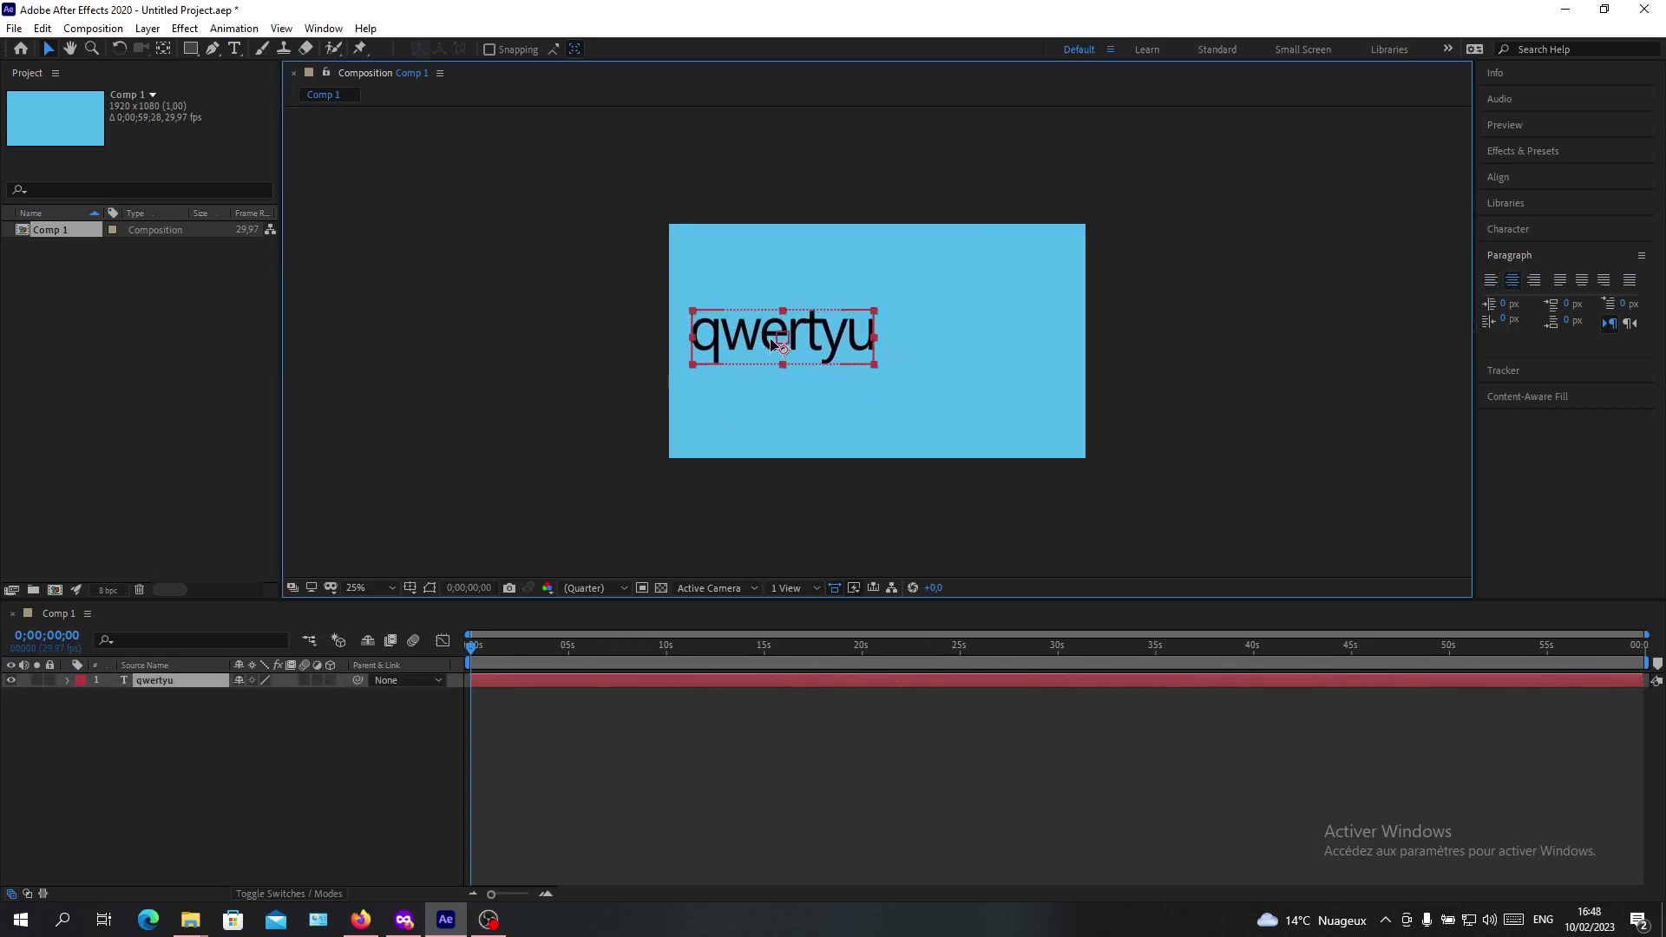
{"action": "left_click", "coordinate": [532, 395]}
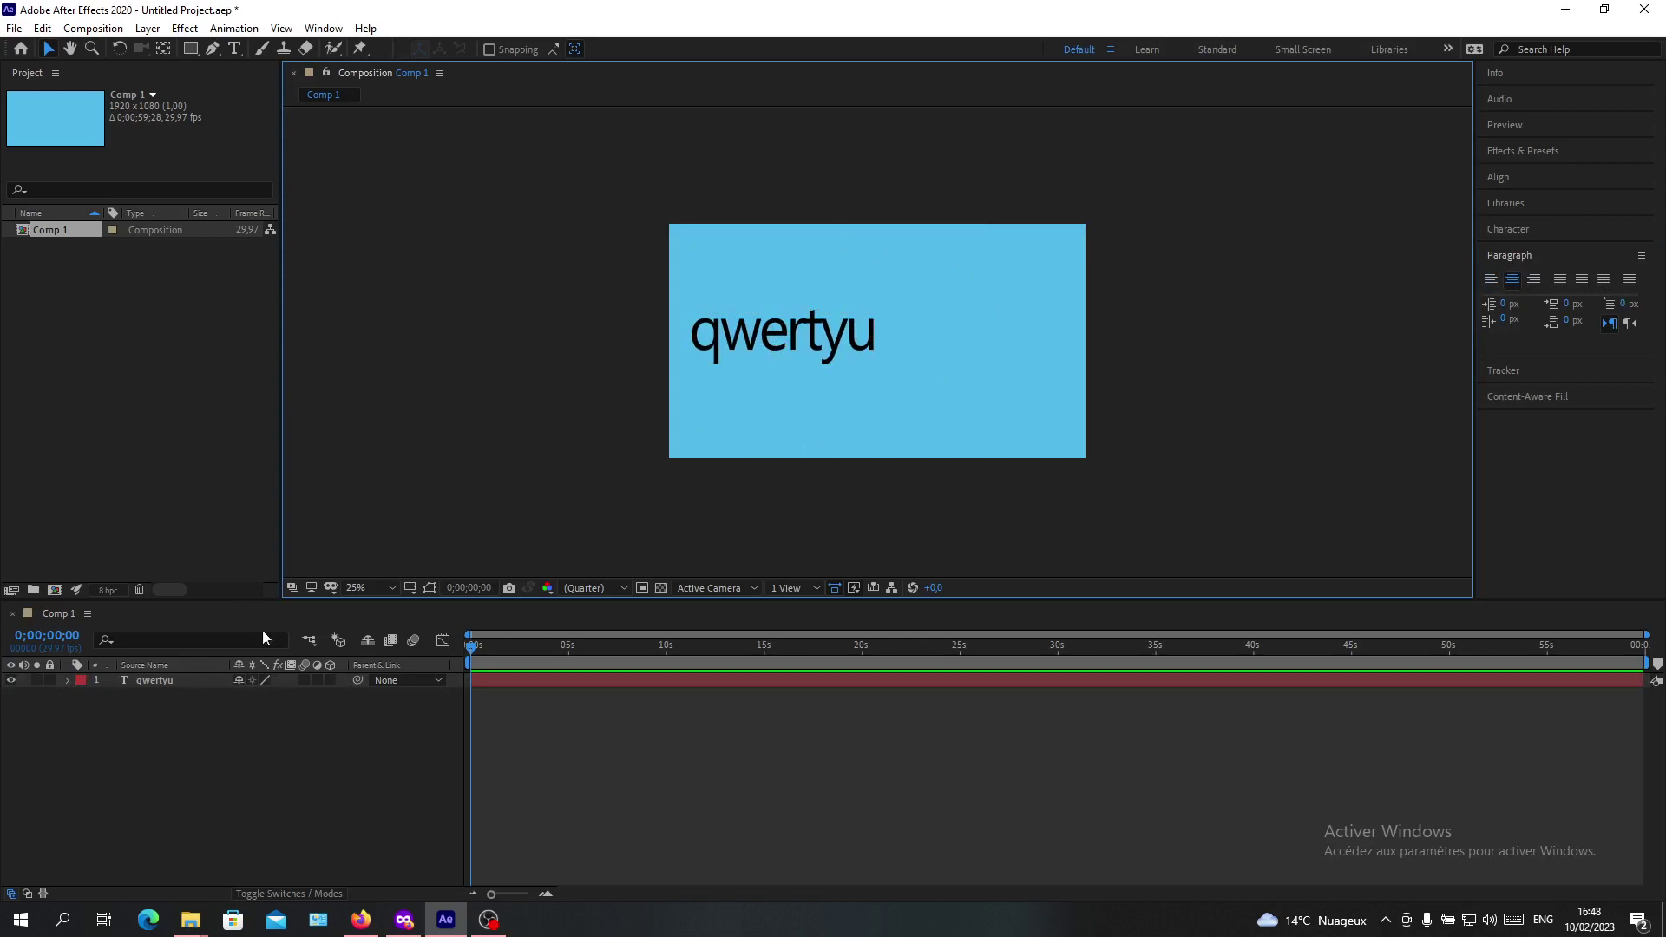
{"action": "left_click", "coordinate": [68, 681]}
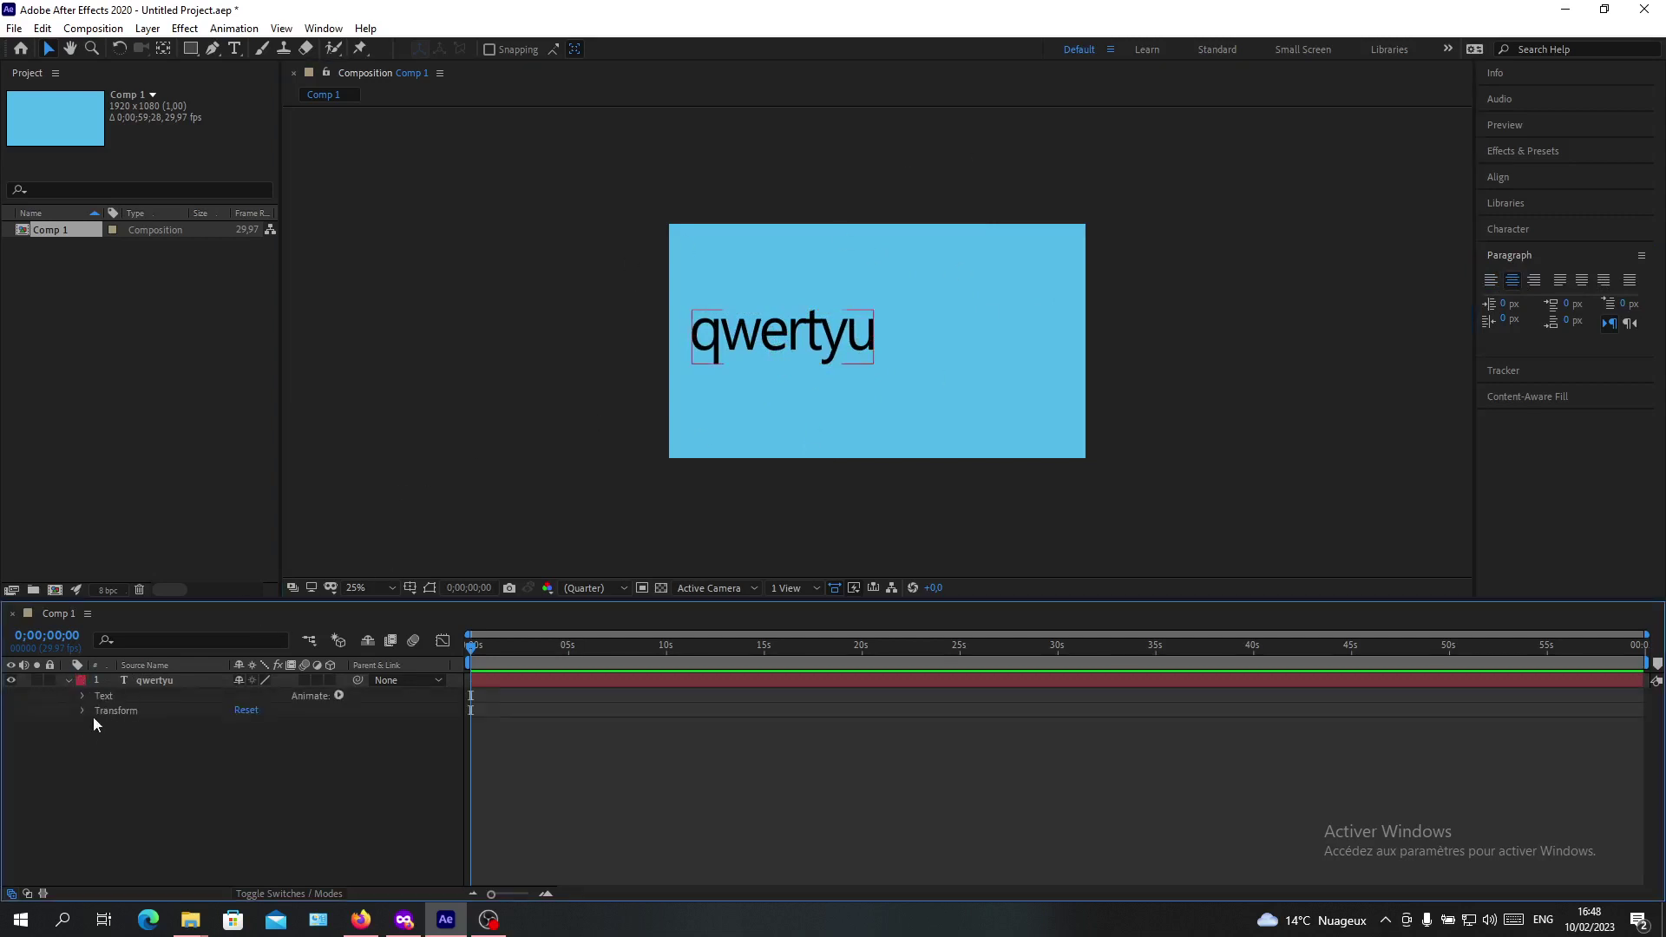
{"action": "left_click", "coordinate": [82, 710]}
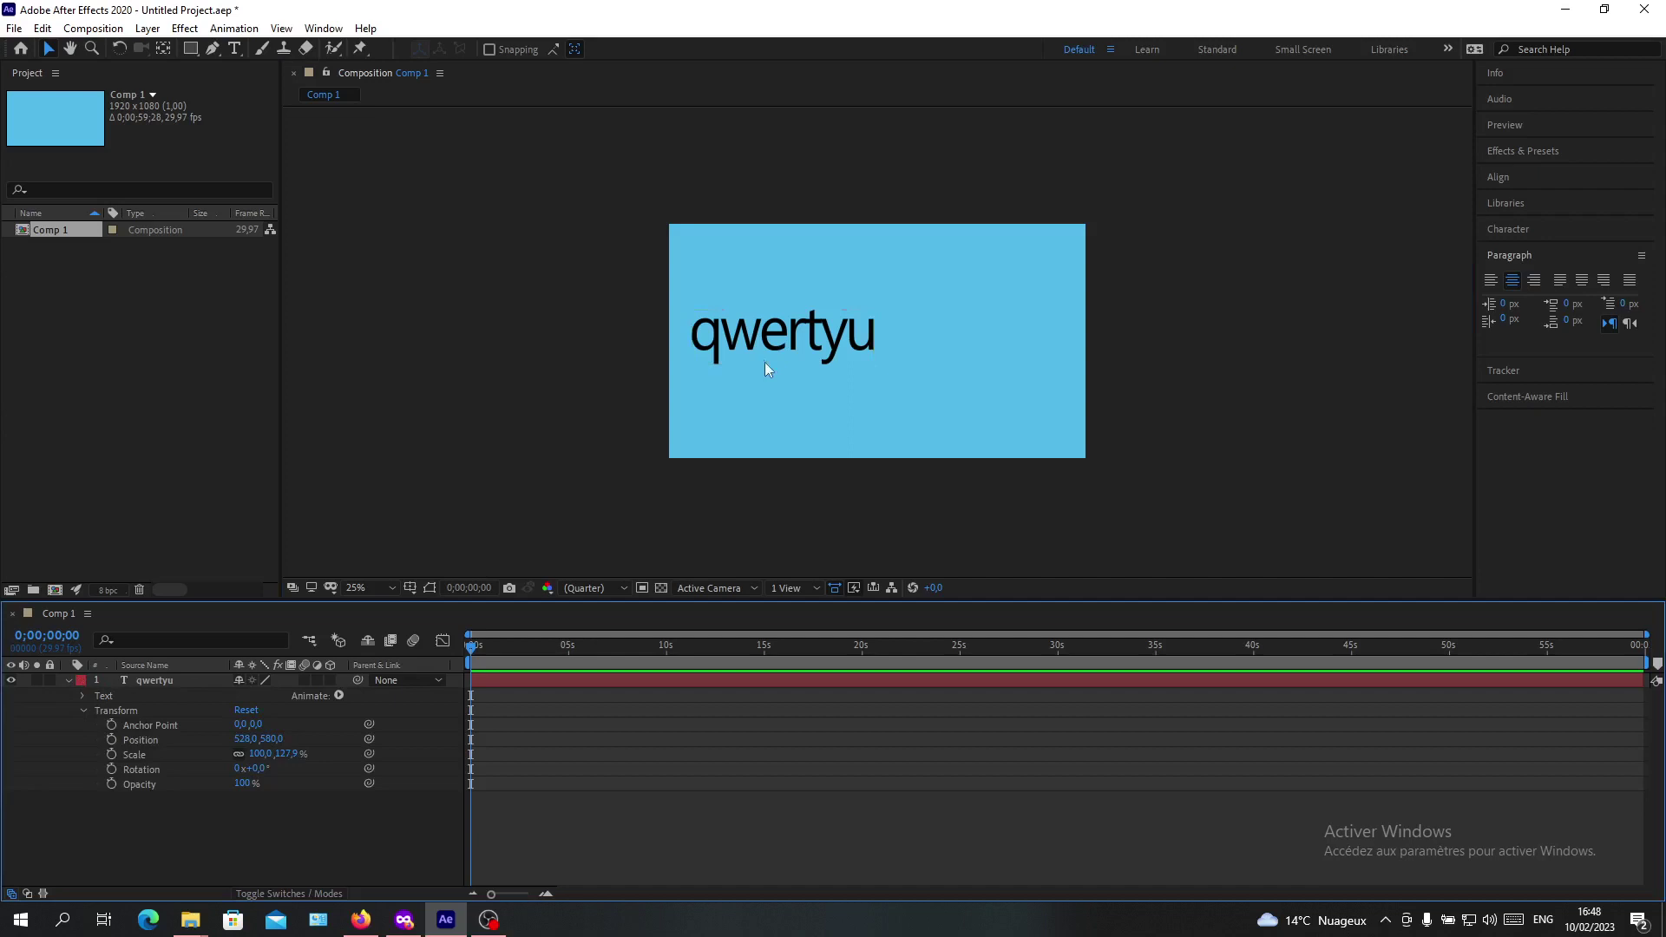
{"action": "left_click_drag", "start_coordinate": [766, 369], "coordinate": [770, 366]}
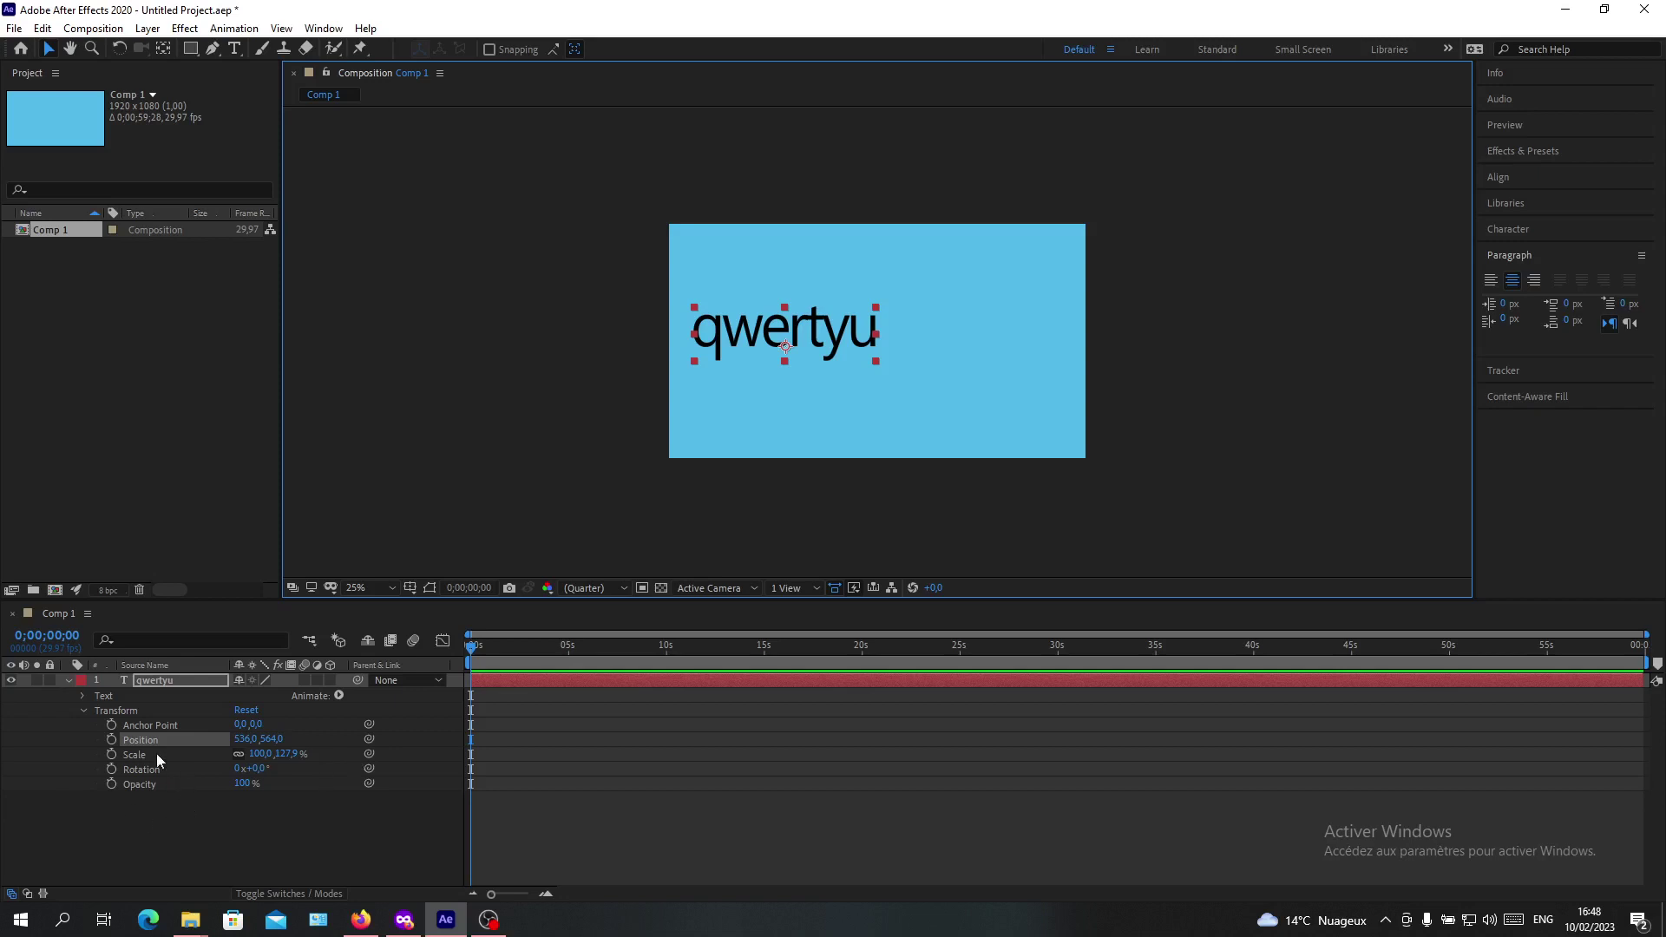
Step: Keyframe Position at 0s, then at 1s slide the text right to 1172,604
{"action": "left_click", "coordinate": [112, 739]}
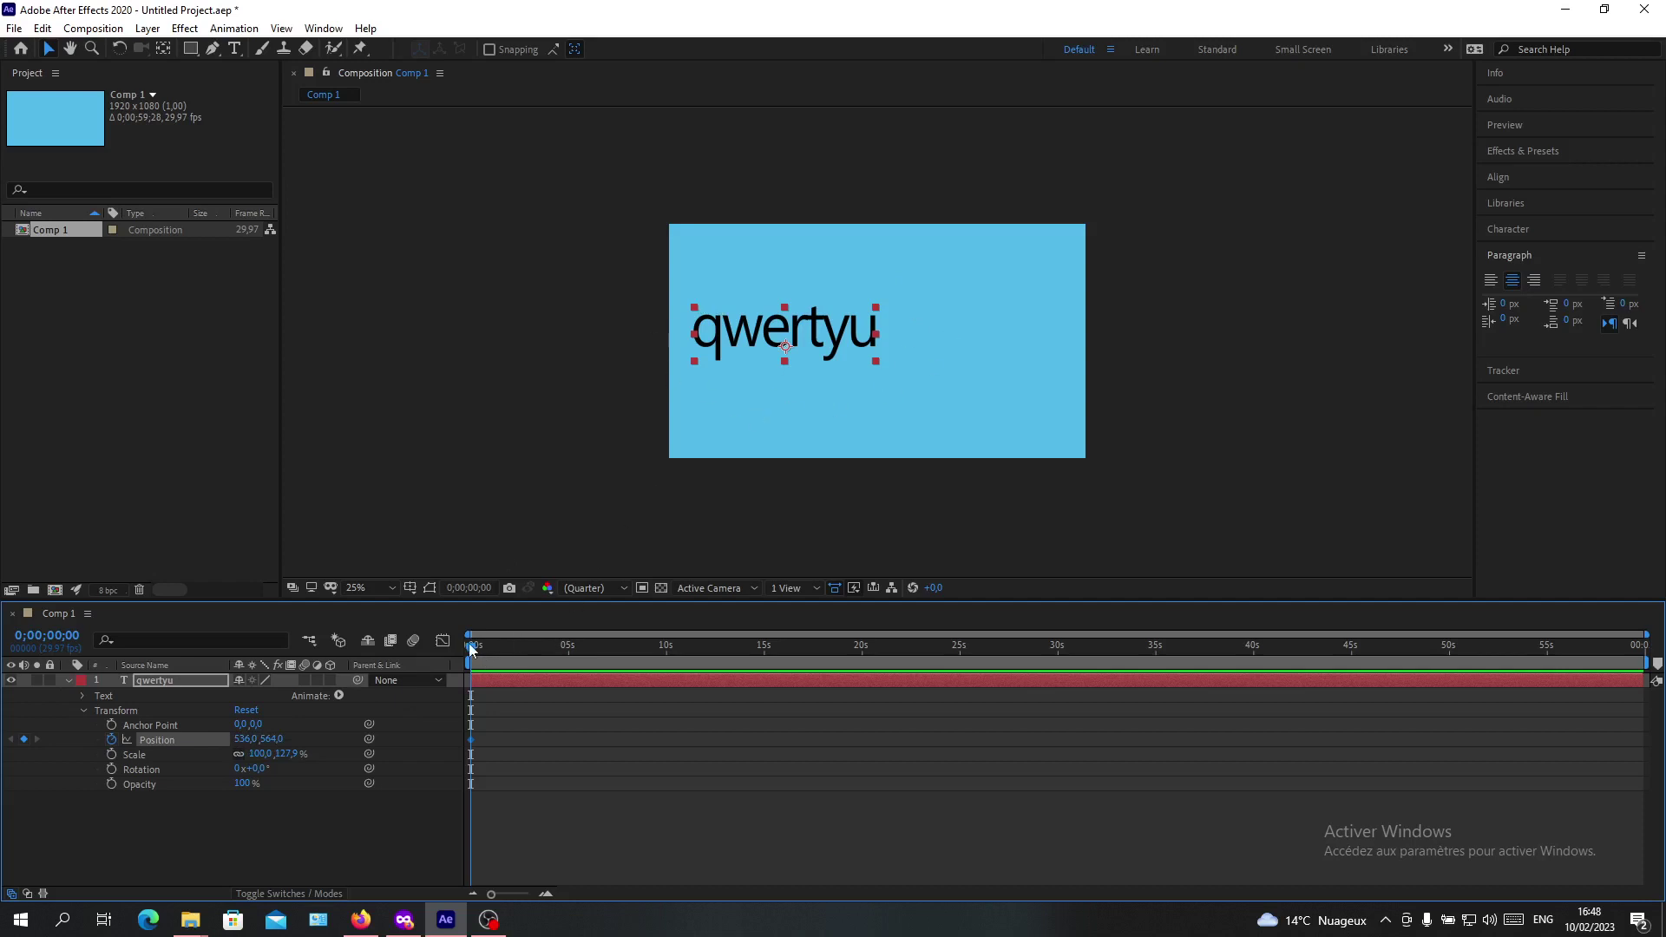
{"action": "mouse_move", "coordinate": [471, 650]}
{"action": "left_mouse_down"}
{"action": "mouse_move", "coordinate": [540, 651]}
{"action": "mouse_move", "coordinate": [475, 655]}
{"action": "mouse_move", "coordinate": [501, 651]}
{"action": "left_mouse_up"}
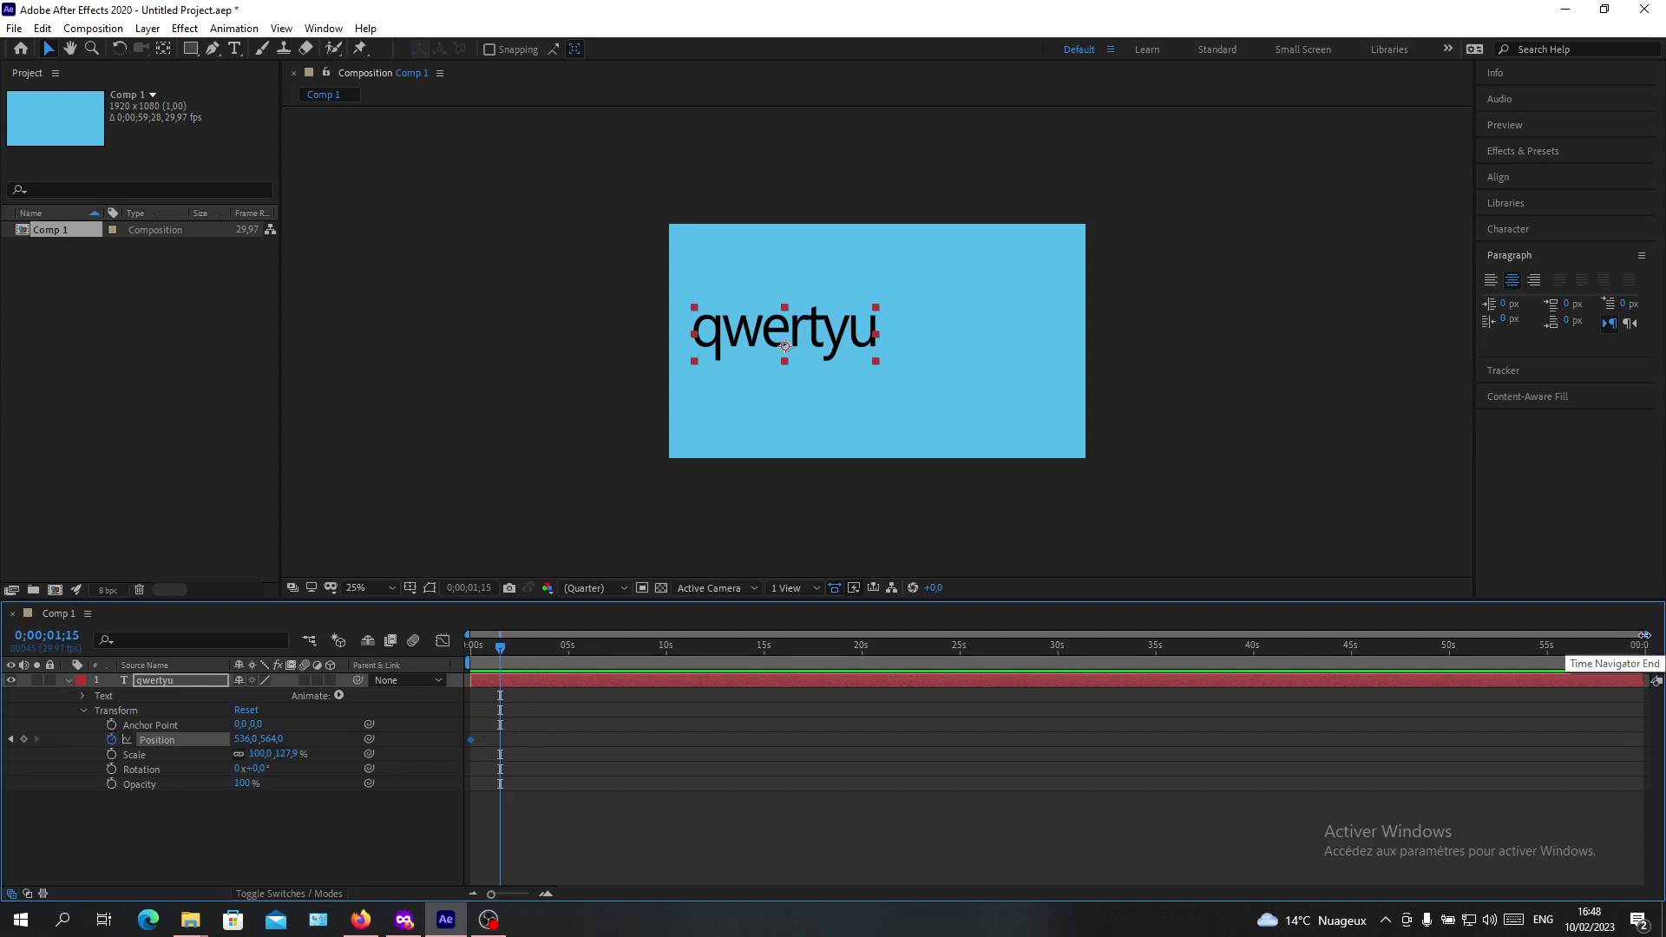
{"action": "left_click_drag", "start_coordinate": [1646, 636], "coordinate": [740, 603]}
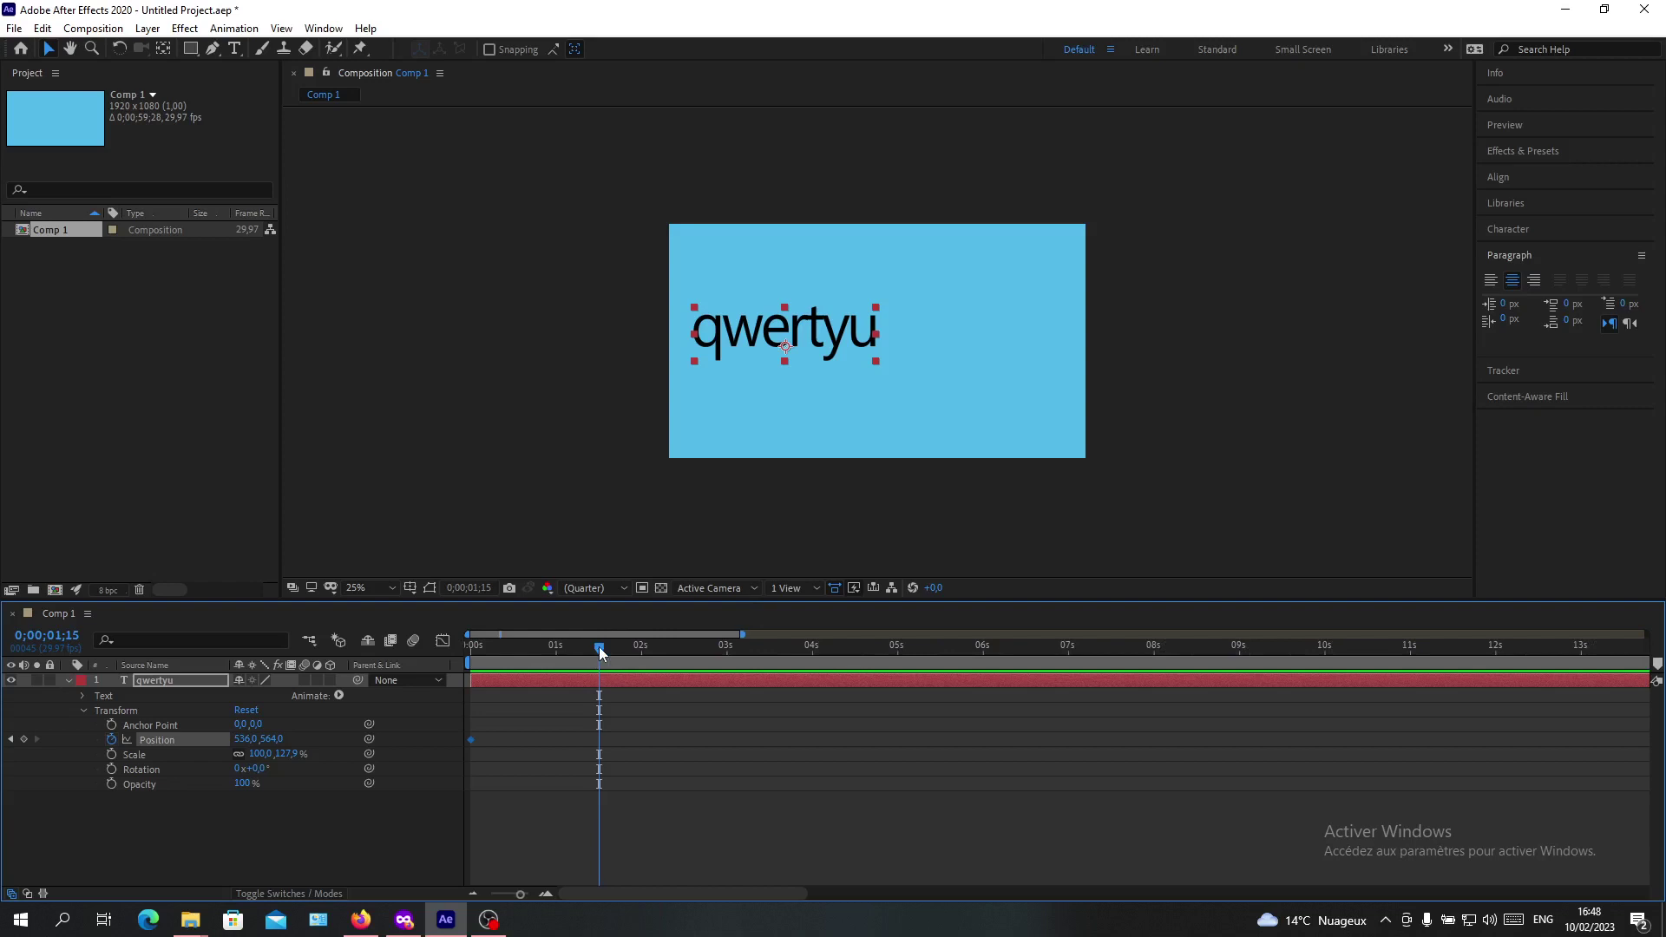
{"action": "left_click_drag", "start_coordinate": [600, 652], "coordinate": [557, 650]}
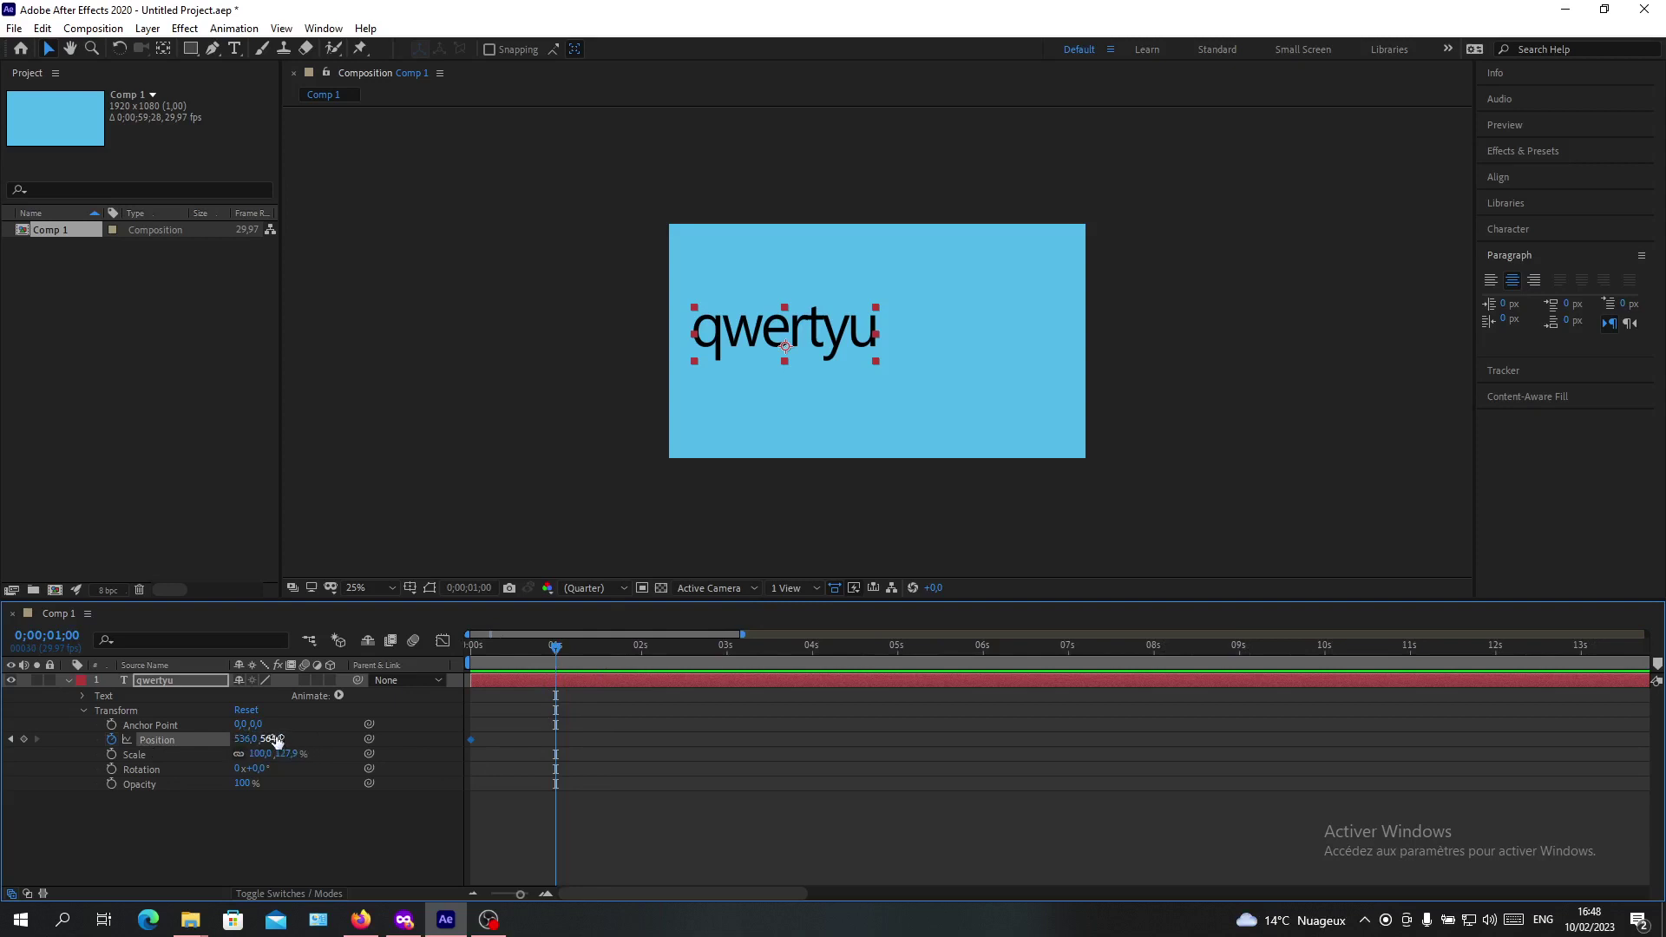
{"action": "left_click_drag", "start_coordinate": [751, 347], "coordinate": [883, 350]}
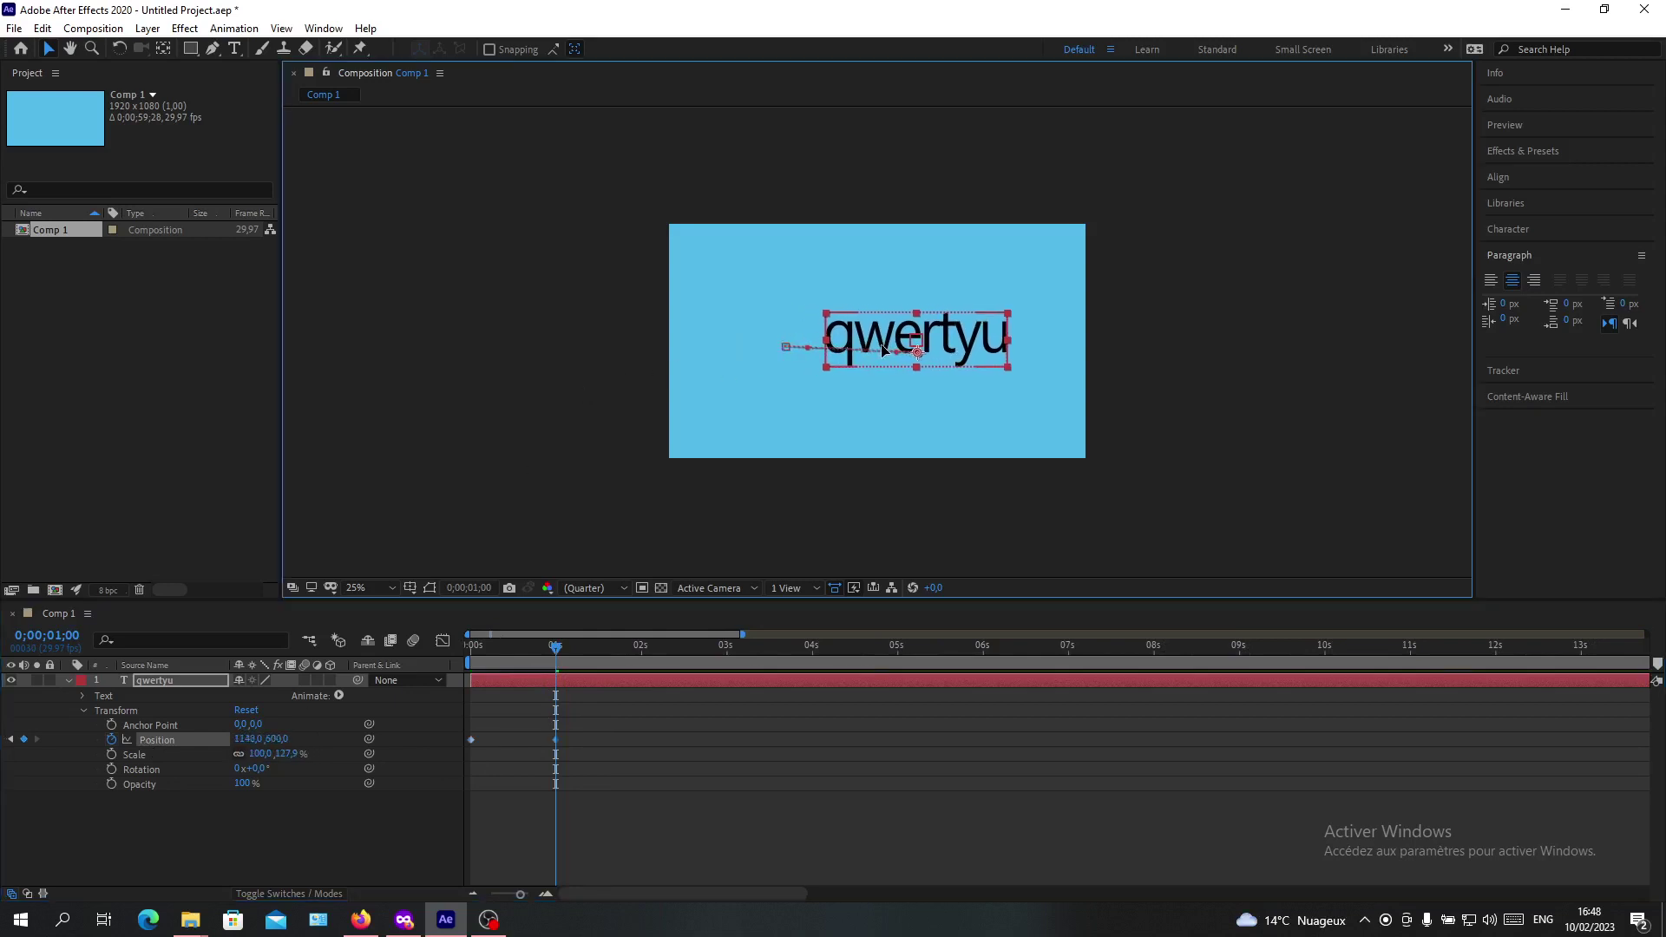
{"action": "left_click_drag", "start_coordinate": [558, 649], "coordinate": [556, 703]}
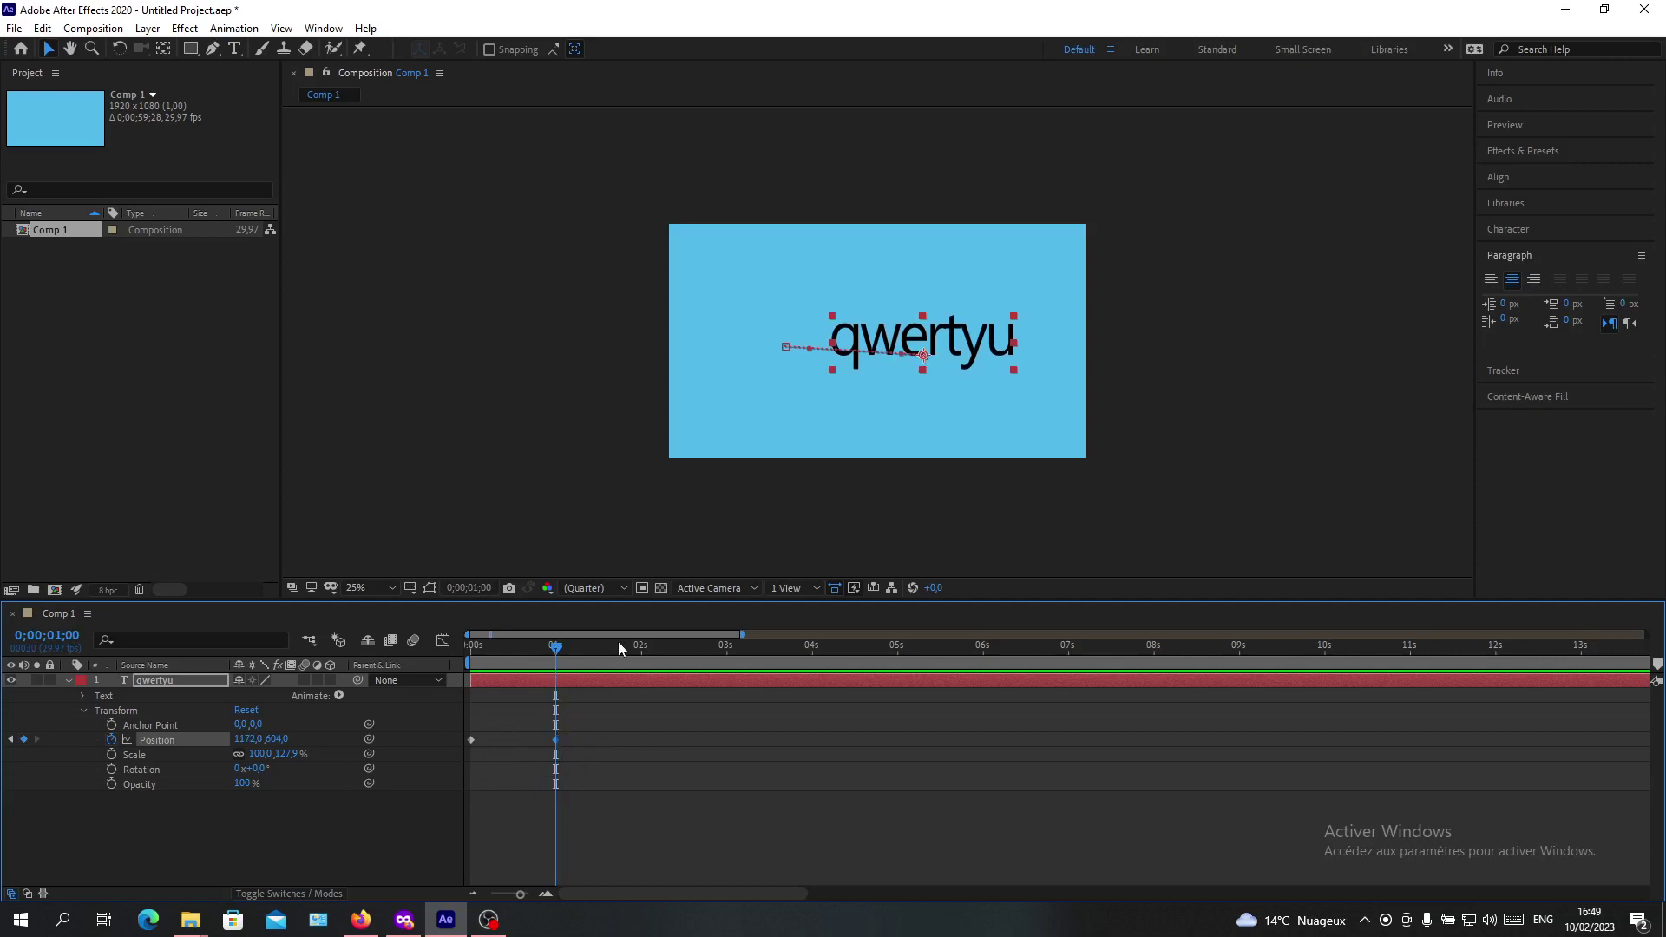
Step: Select the 1s Position keyframe and add a starting Scale keyframe at 1s
{"action": "left_click", "coordinate": [585, 649]}
{"action": "left_click_drag", "start_coordinate": [539, 731], "coordinate": [569, 754]}
{"action": "left_click_drag", "start_coordinate": [589, 651], "coordinate": [557, 666]}
{"action": "left_click", "coordinate": [110, 753]}
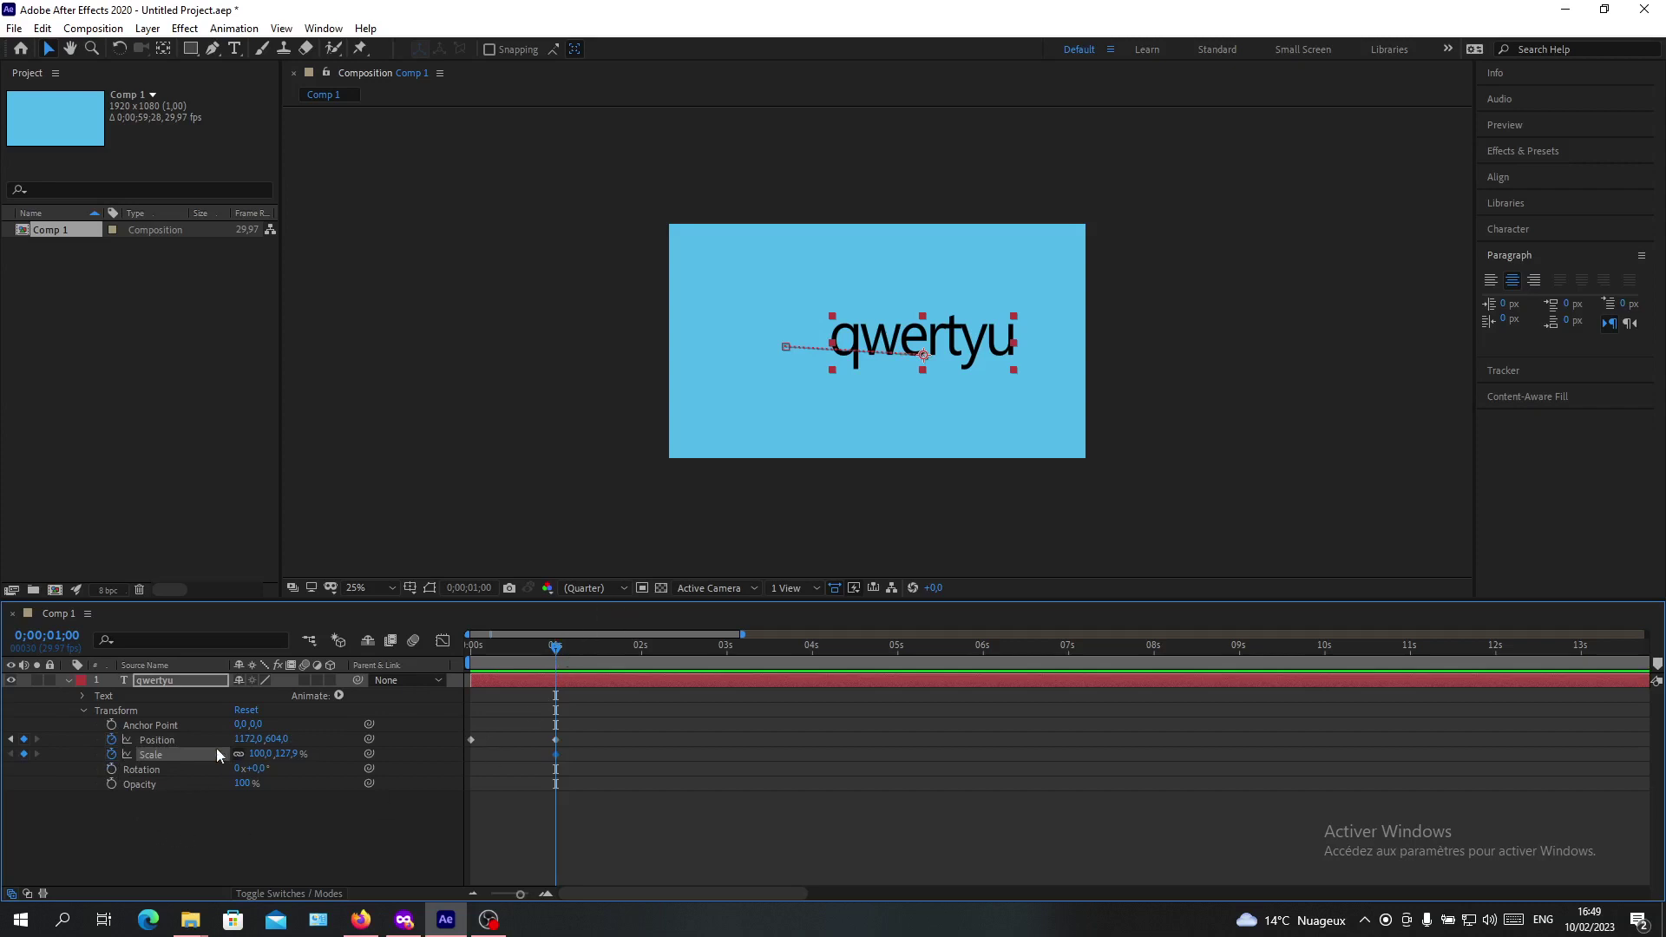
{"action": "left_click", "coordinate": [259, 754]}
{"action": "key", "text": "Return"}
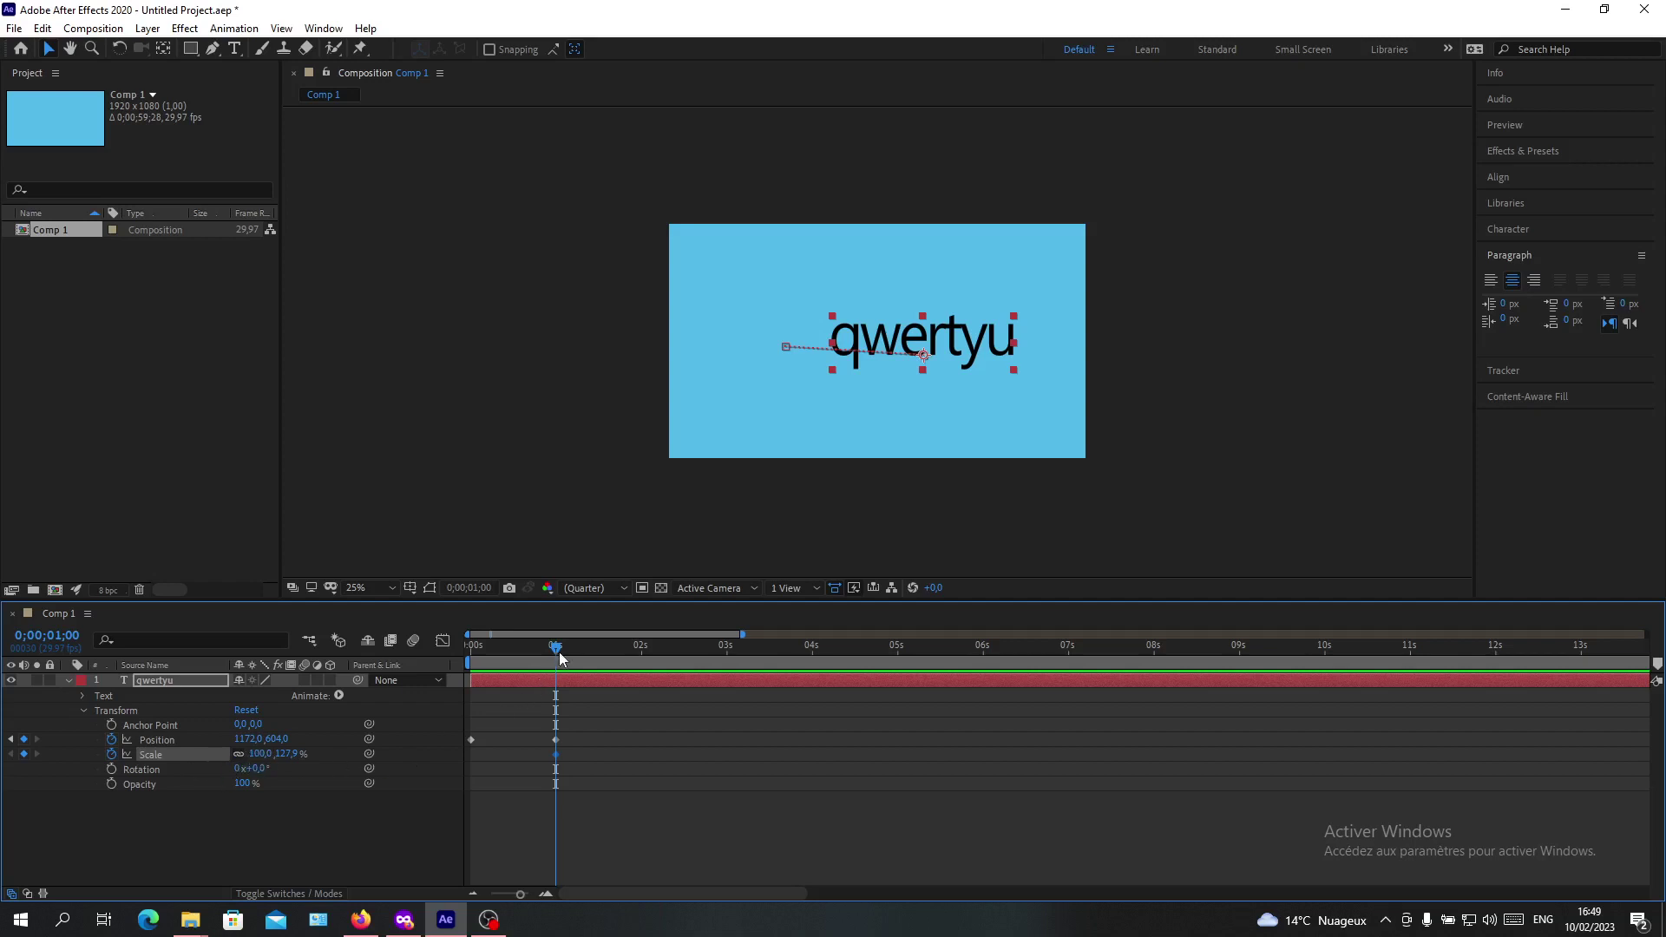
Step: At 1;11, scale the text to 164,0/209,7% and raise it to 1208,352, then preview
{"action": "left_click_drag", "start_coordinate": [560, 657], "coordinate": [589, 657]}
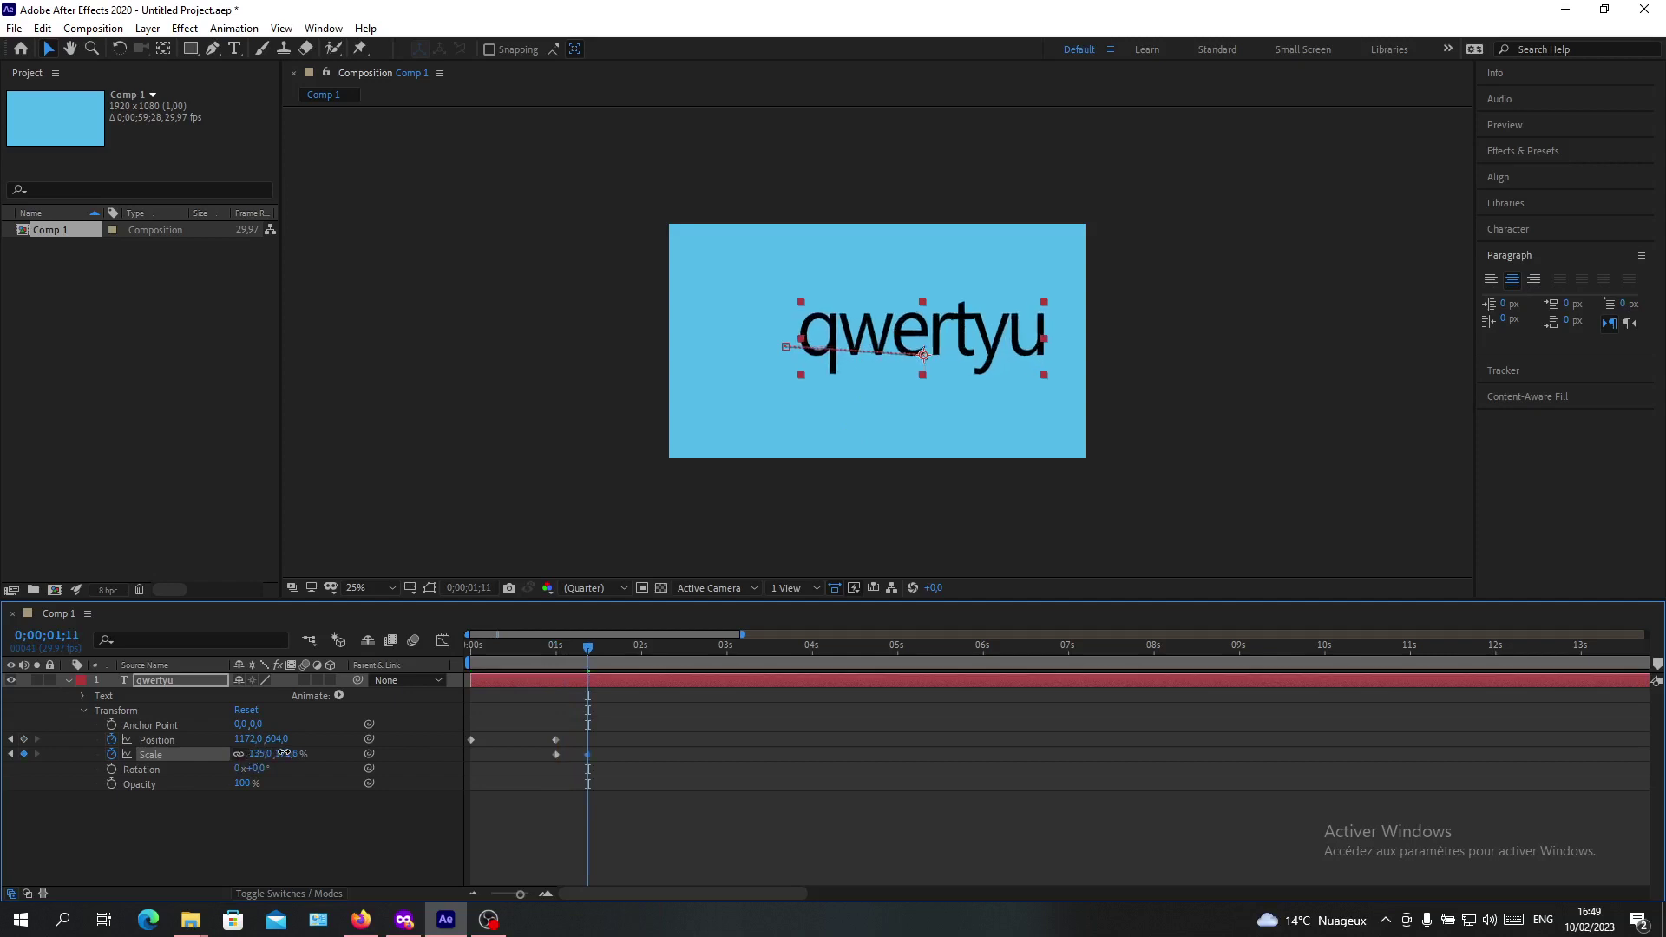
{"action": "left_click_drag", "start_coordinate": [256, 754], "coordinate": [314, 762]}
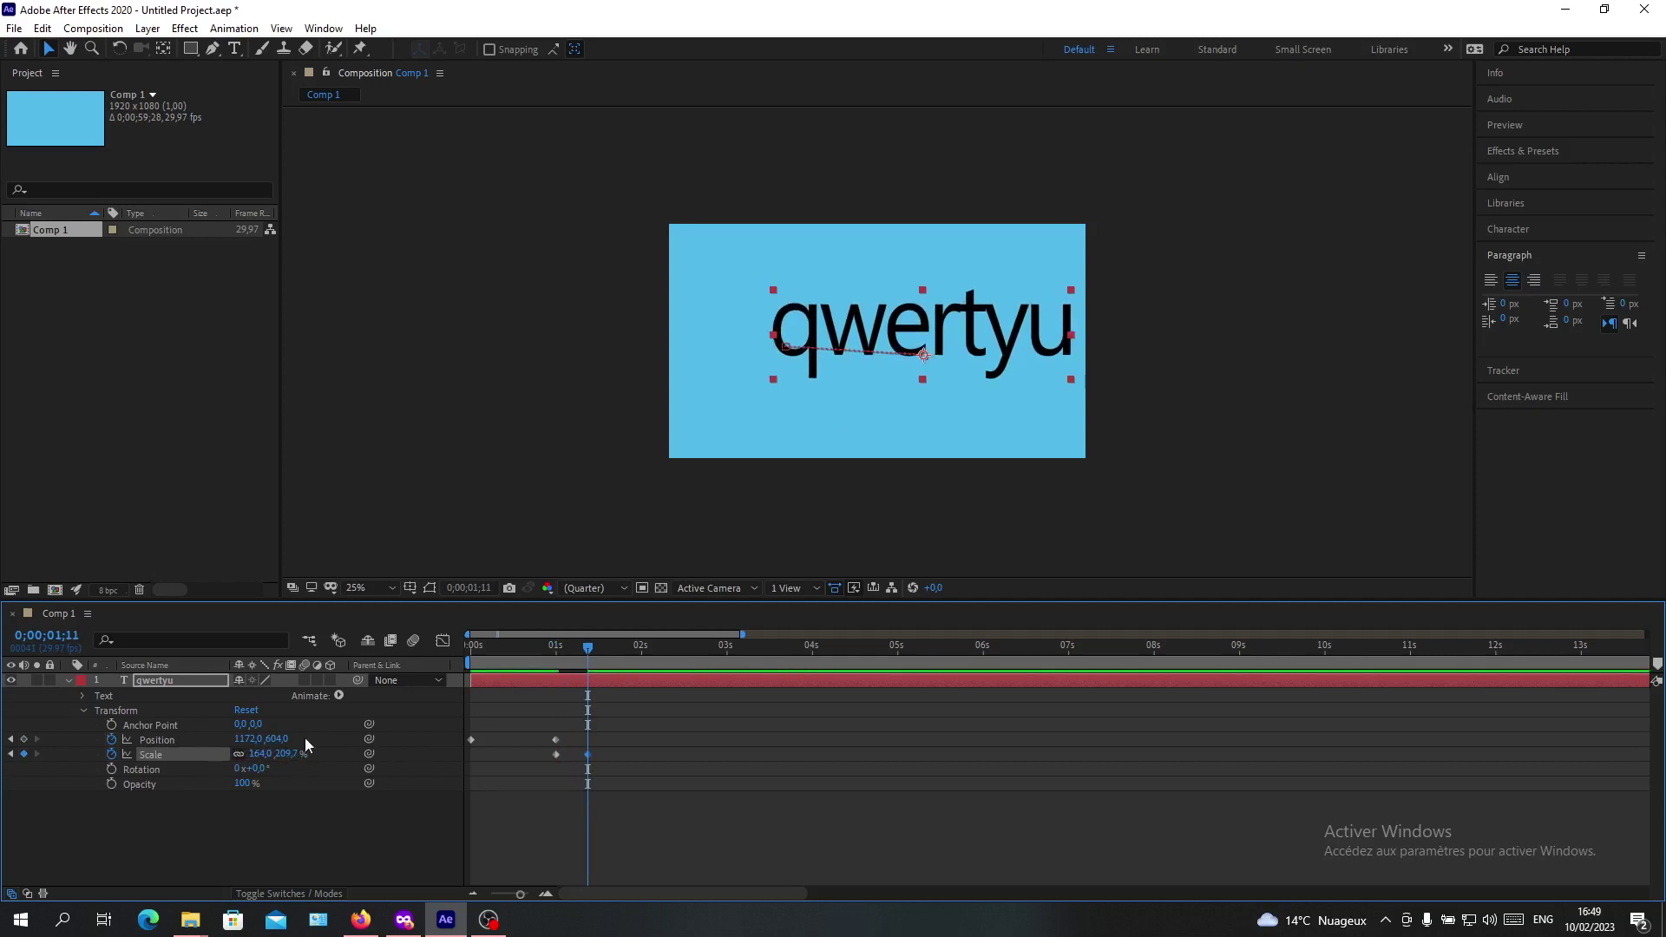
{"action": "left_click_drag", "start_coordinate": [817, 336], "coordinate": [824, 282]}
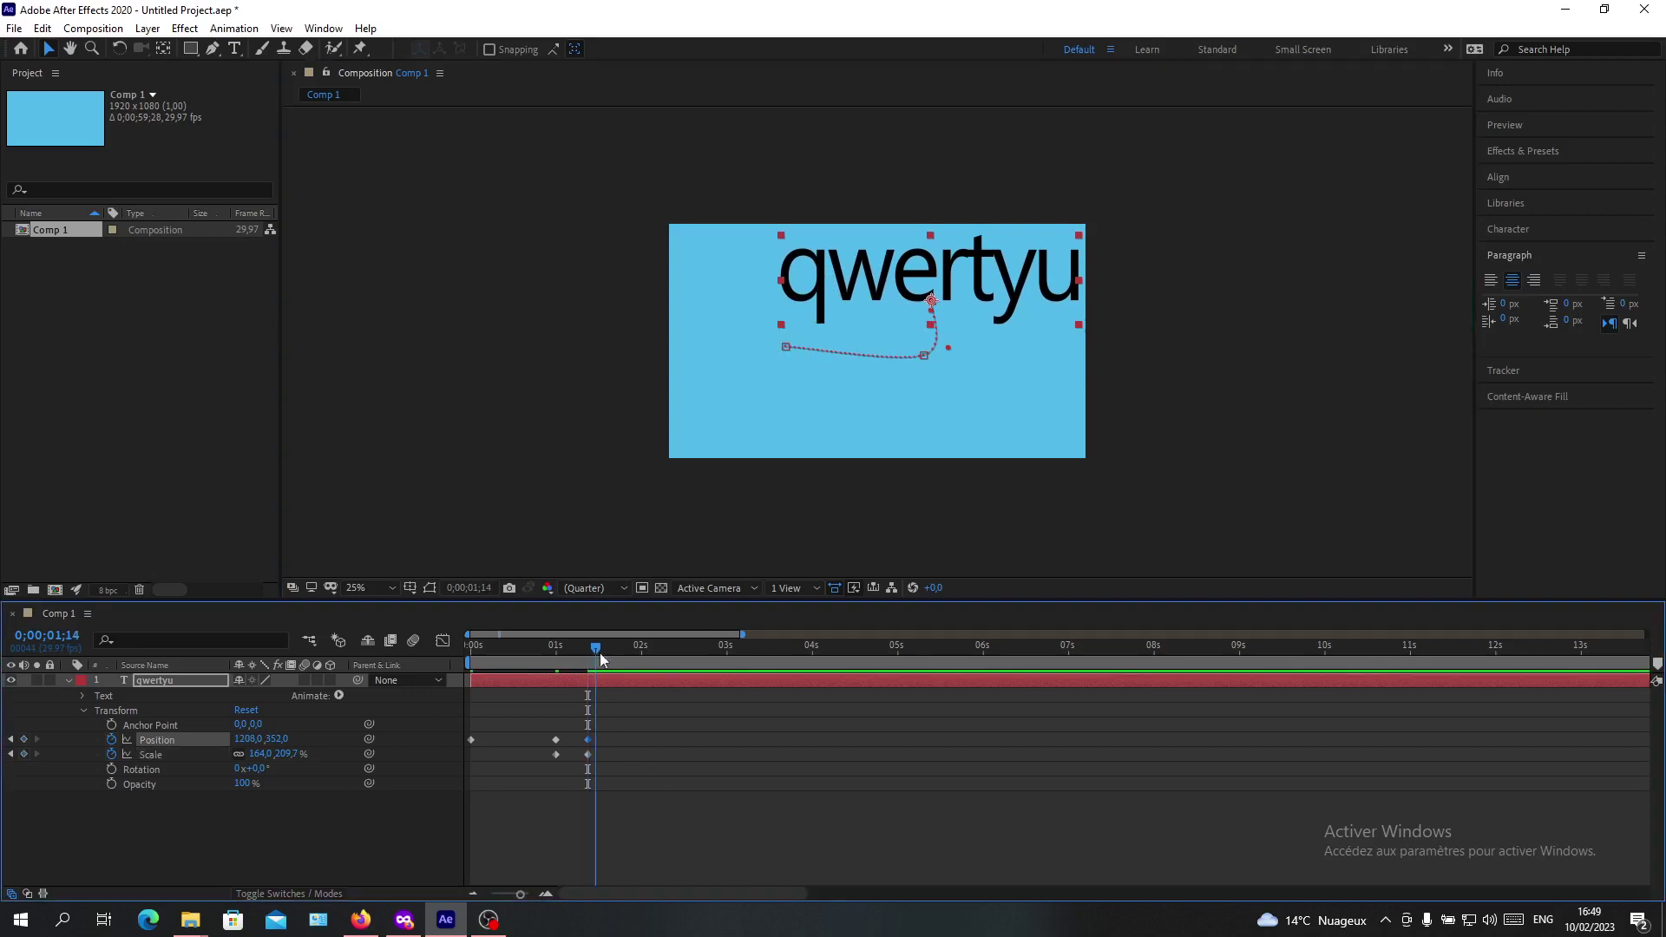
{"action": "left_click_drag", "start_coordinate": [595, 661], "coordinate": [474, 662]}
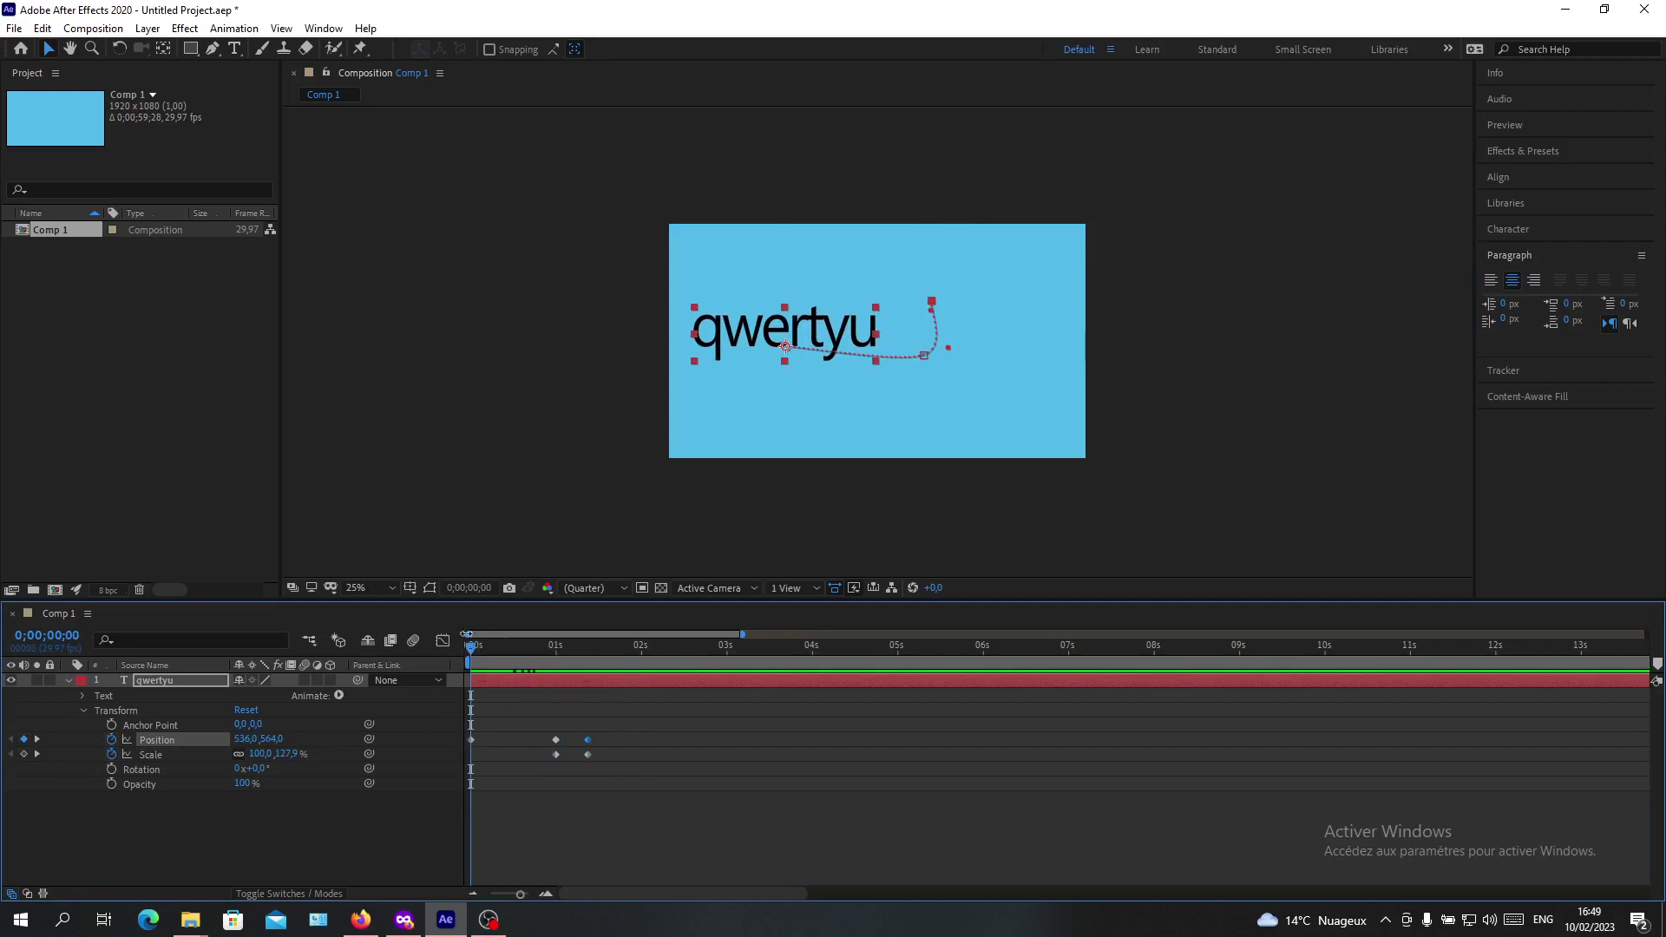
{"action": "mouse_move", "coordinate": [451, 663]}
{"action": "left_mouse_down"}
{"action": "mouse_move", "coordinate": [493, 661]}
{"action": "mouse_move", "coordinate": [451, 663]}
{"action": "left_mouse_up"}
{"action": "left_click_drag", "start_coordinate": [471, 658], "coordinate": [556, 678]}
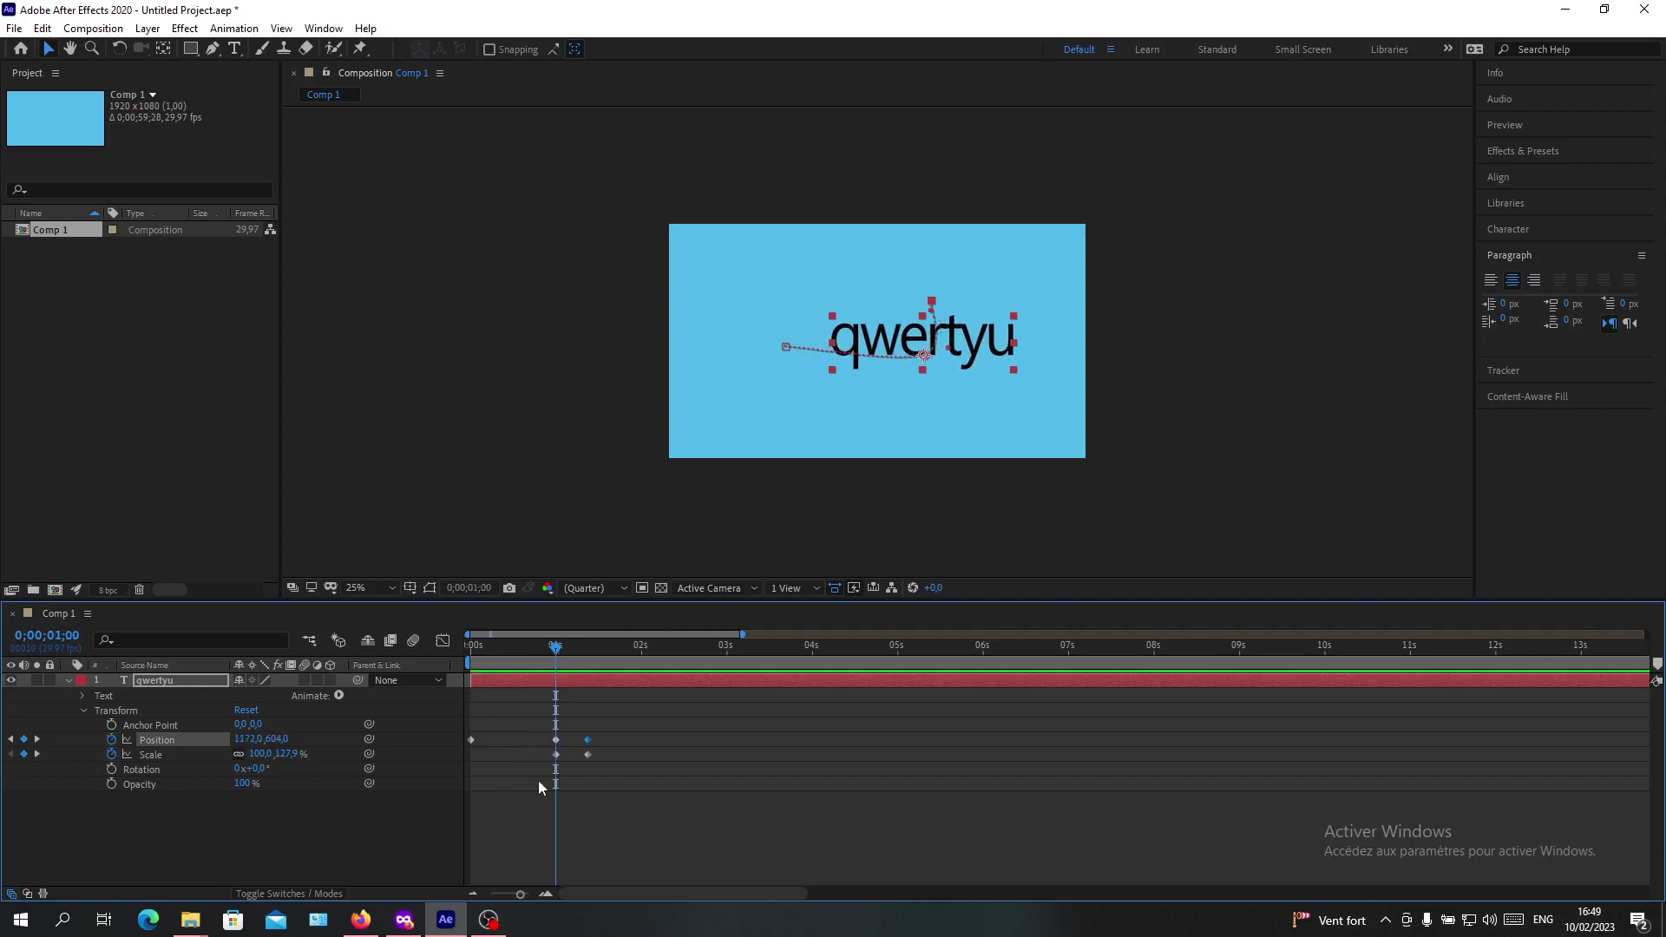
Step: Add a Scale keyframe shrinking the text to 80,0/102,3%, then preview the motion
{"action": "left_click", "coordinate": [555, 755]}
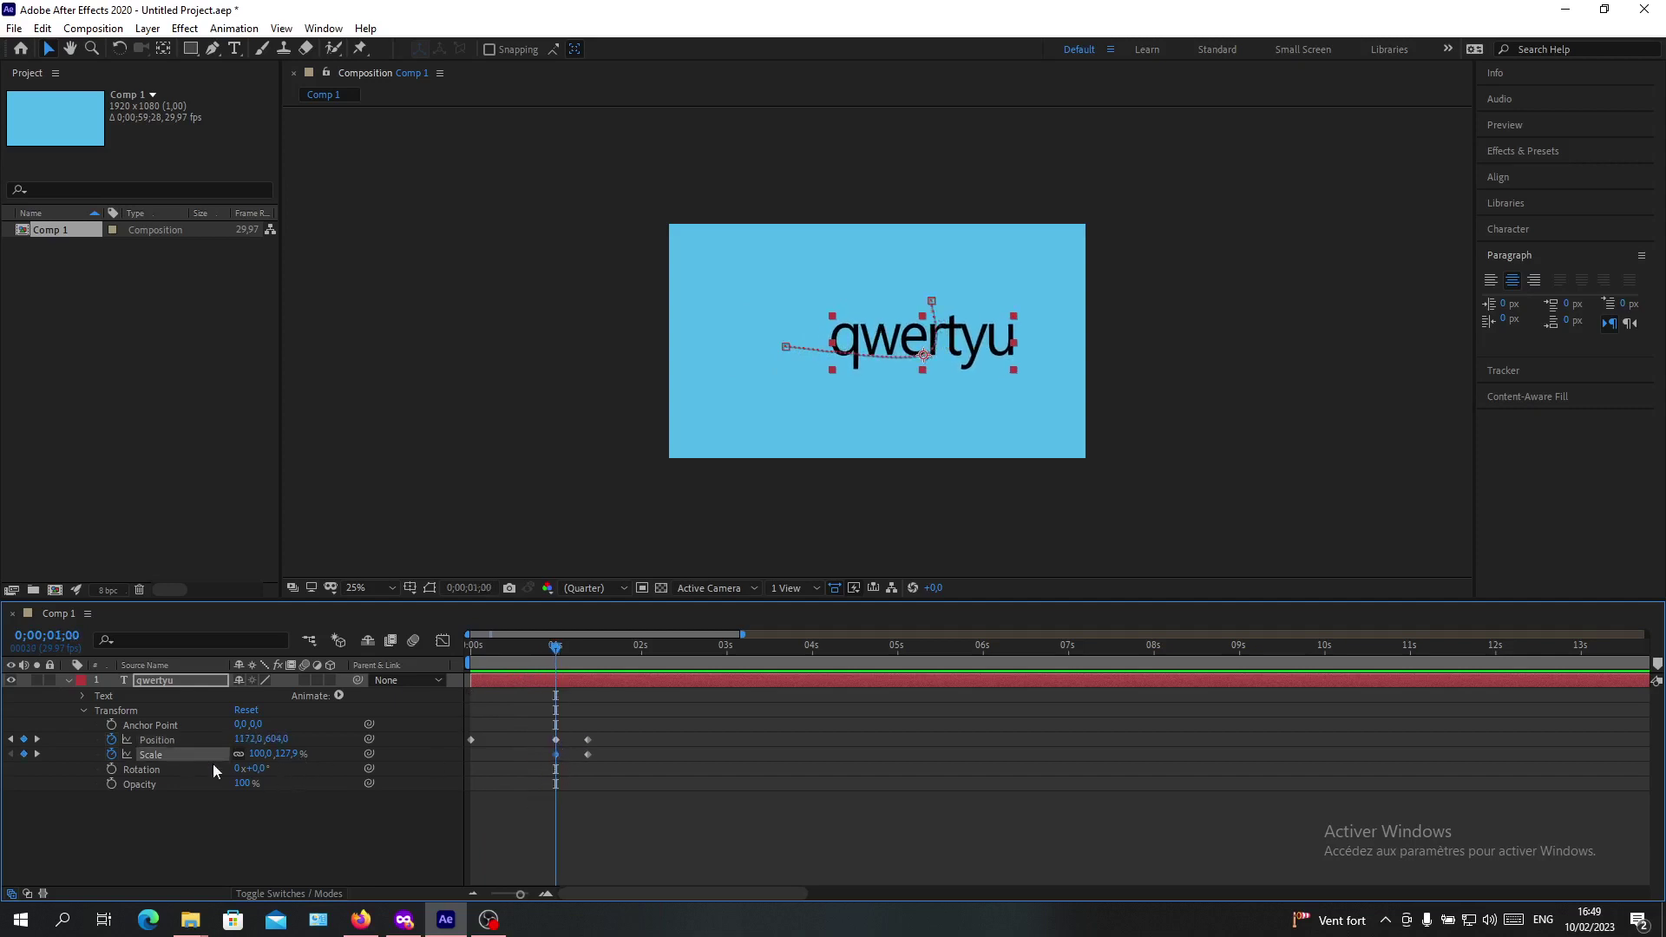
{"action": "left_click_drag", "start_coordinate": [560, 658], "coordinate": [610, 664]}
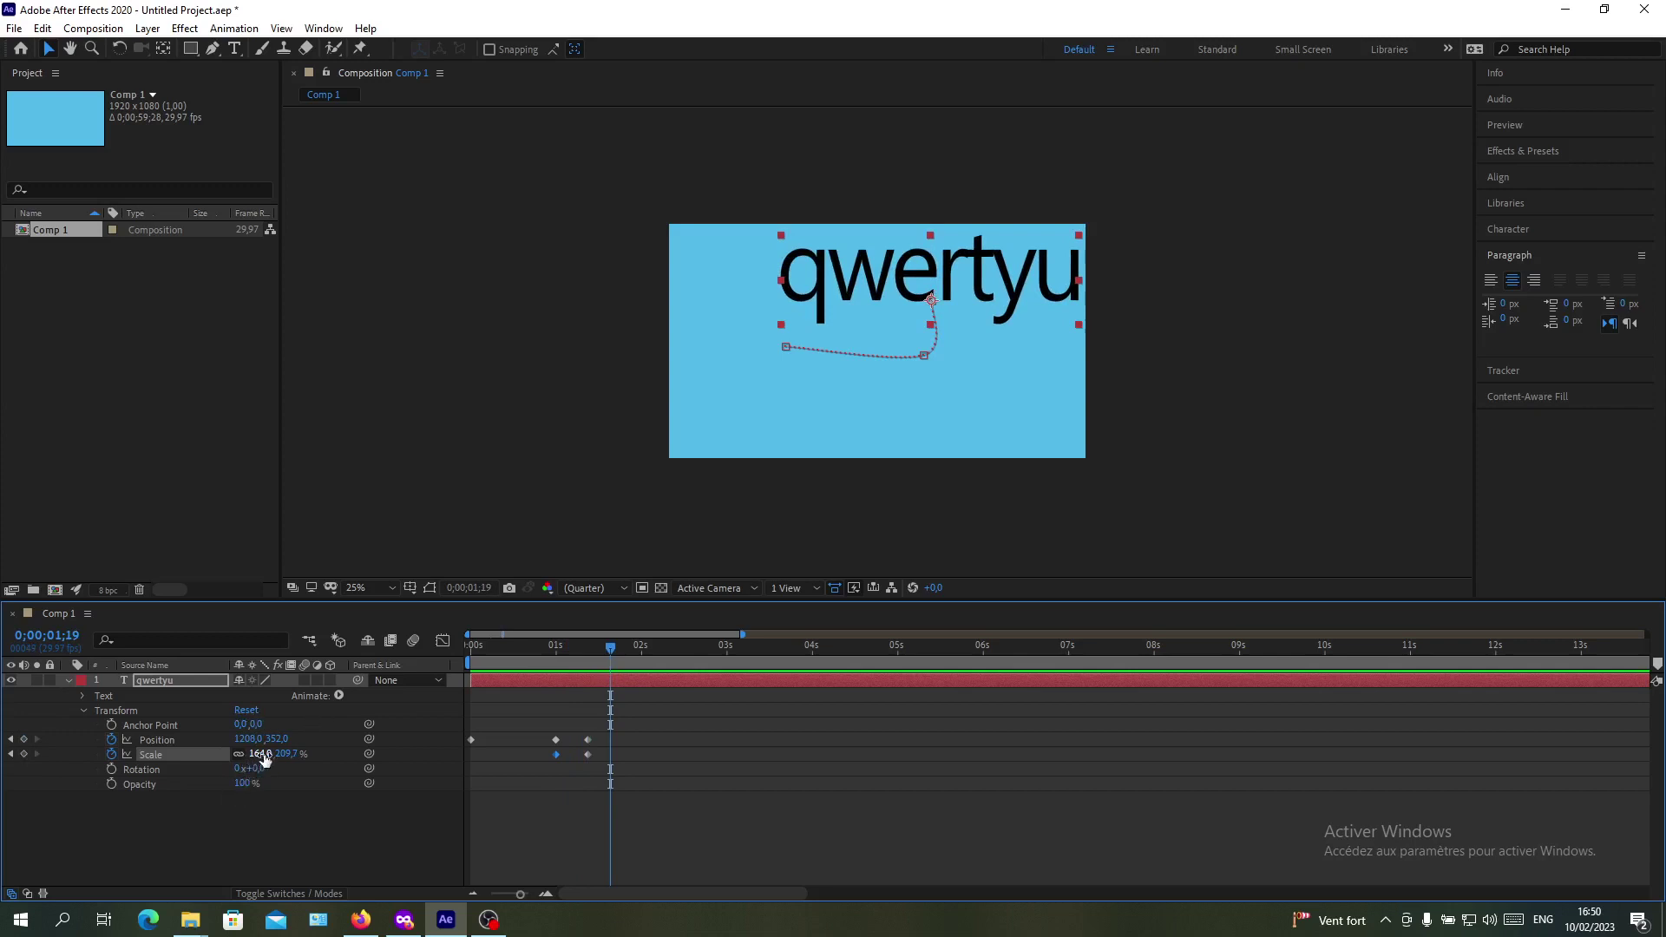
{"action": "left_click_drag", "start_coordinate": [264, 757], "coordinate": [194, 759]}
{"action": "left_click_drag", "start_coordinate": [612, 649], "coordinate": [678, 684]}
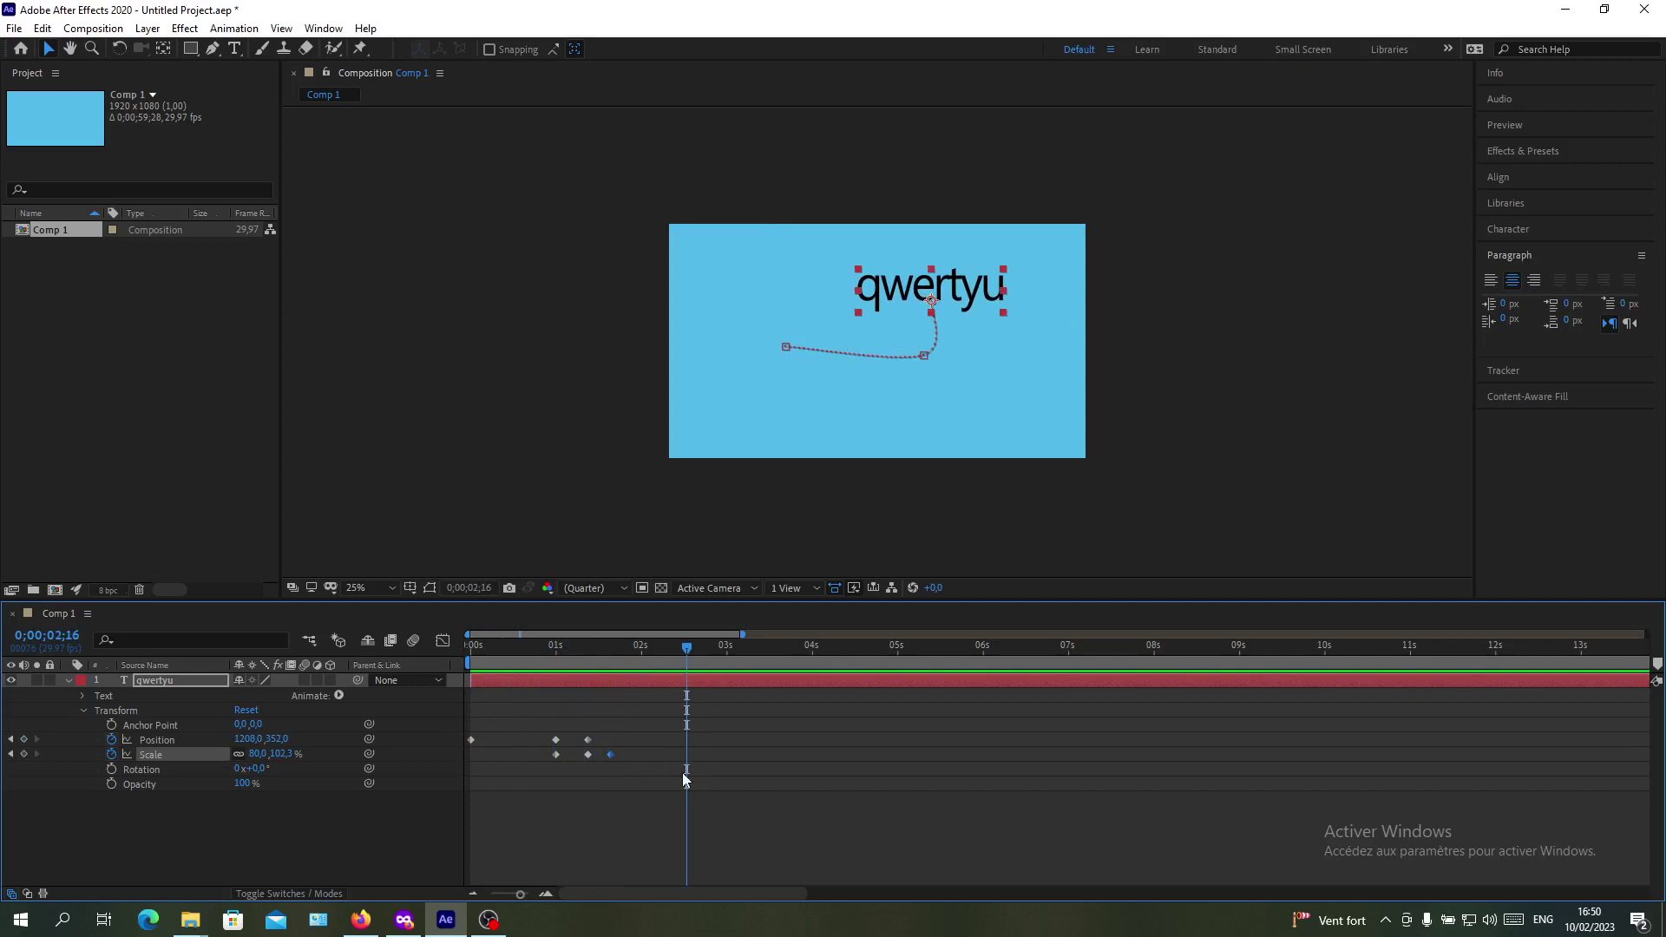
{"action": "left_click", "coordinate": [149, 742]}
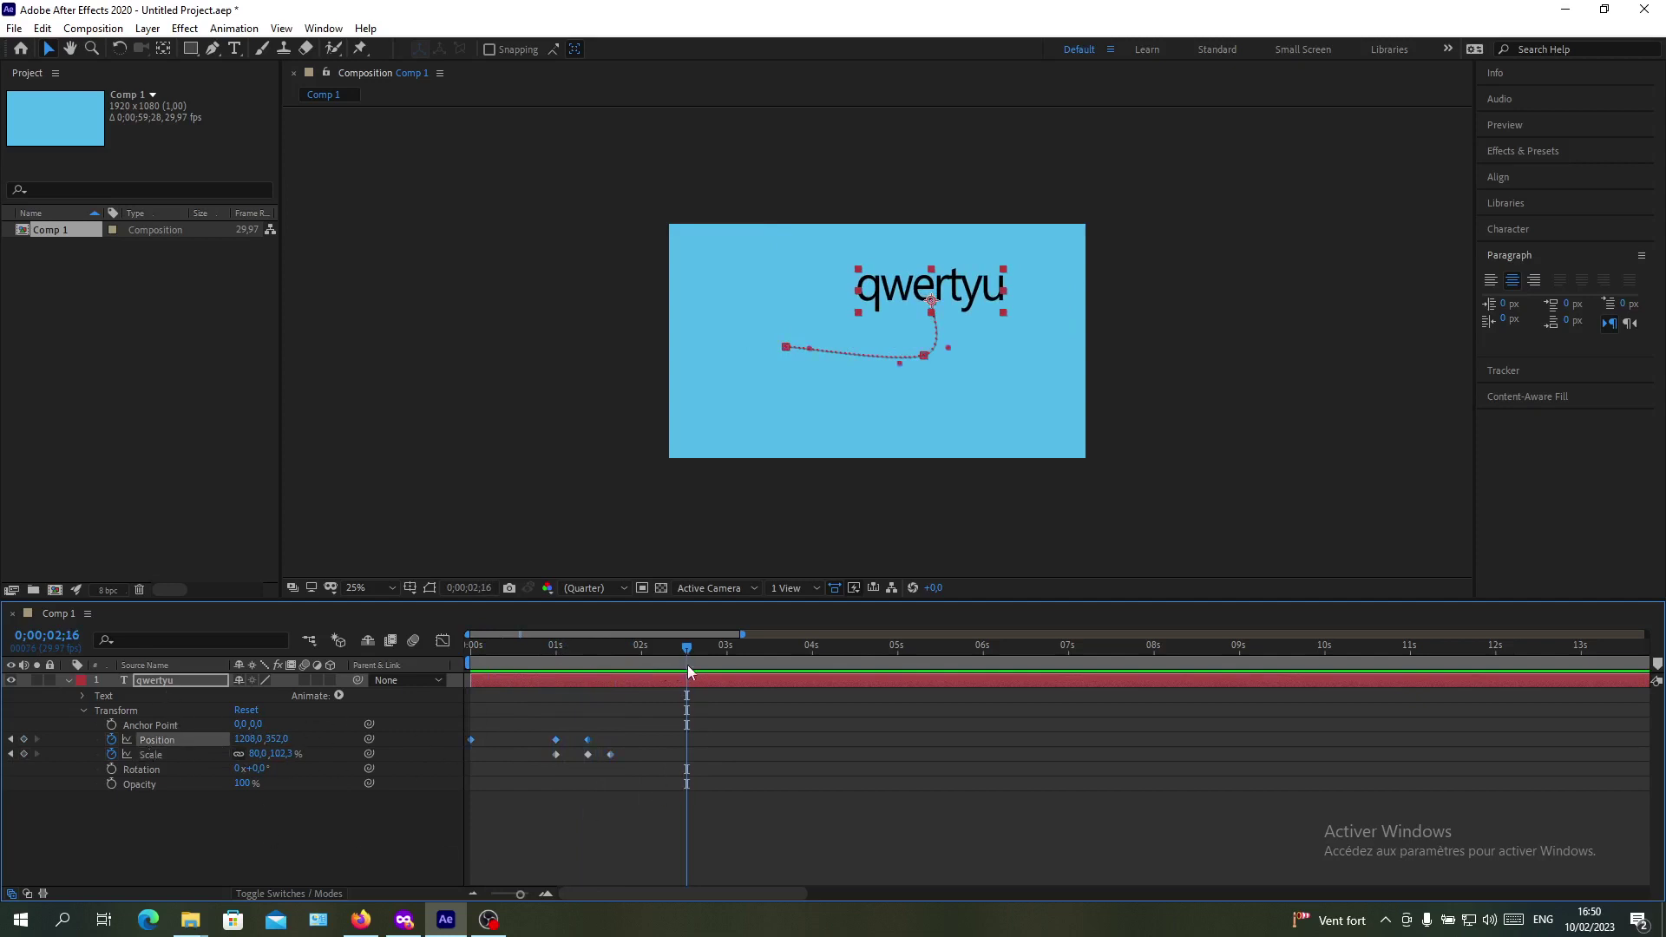
{"action": "left_click_drag", "start_coordinate": [687, 665], "coordinate": [647, 671]}
{"action": "left_click", "coordinate": [156, 758]}
{"action": "left_click", "coordinate": [154, 770]}
{"action": "left_click", "coordinate": [151, 783]}
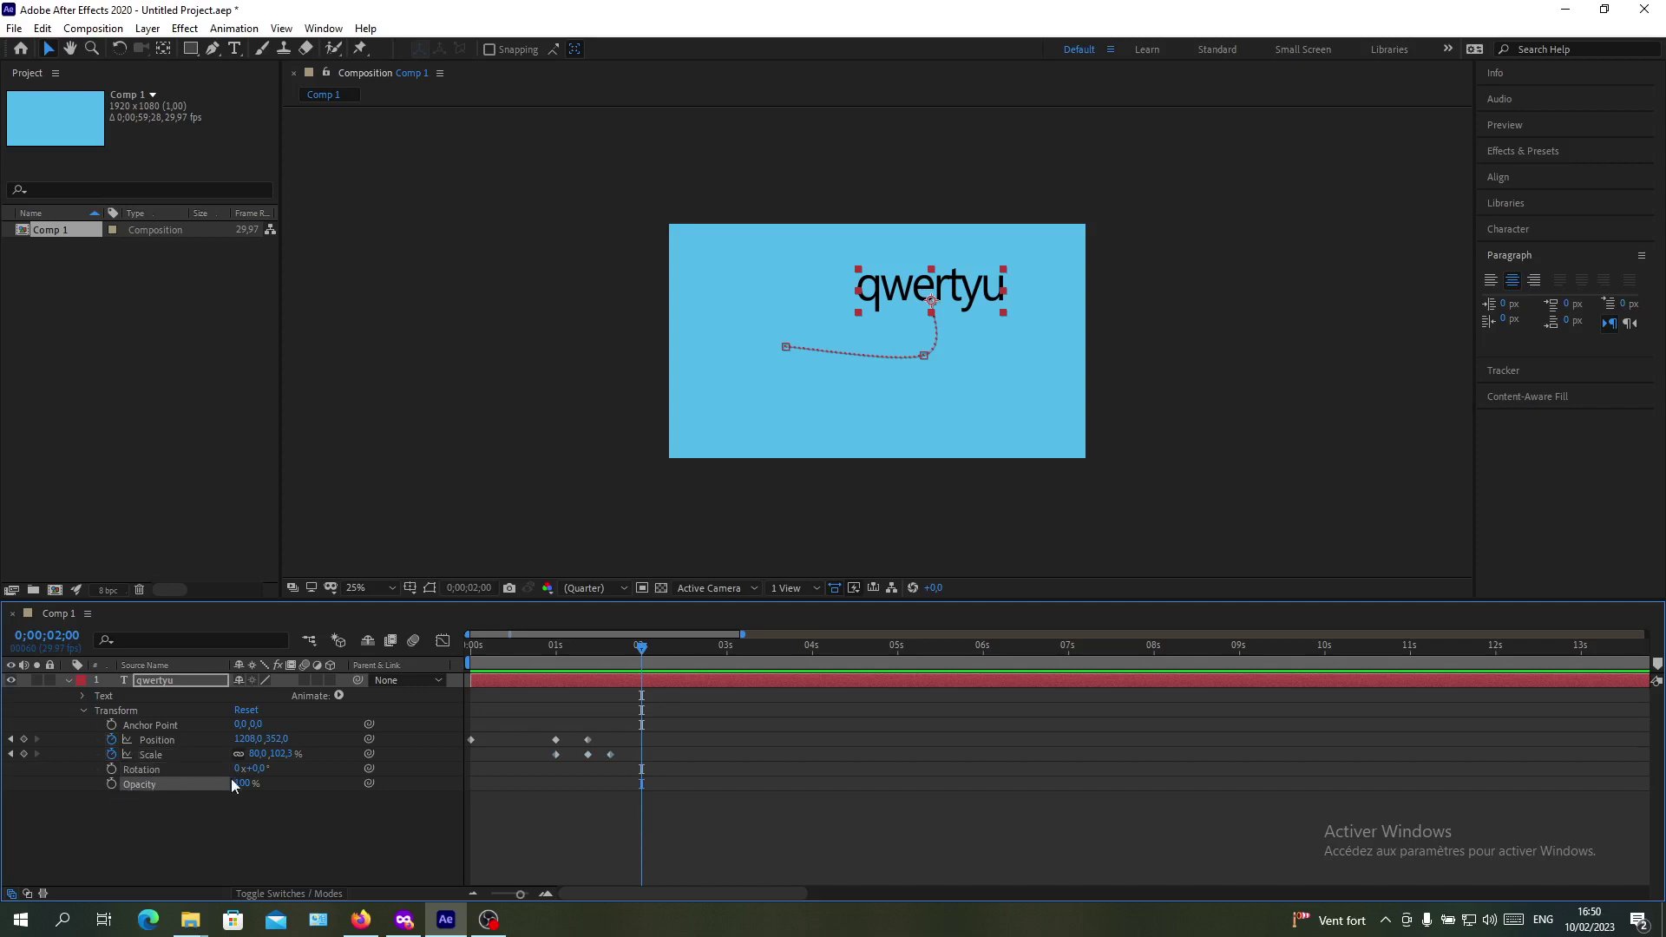
{"action": "left_click_drag", "start_coordinate": [233, 783], "coordinate": [272, 789]}
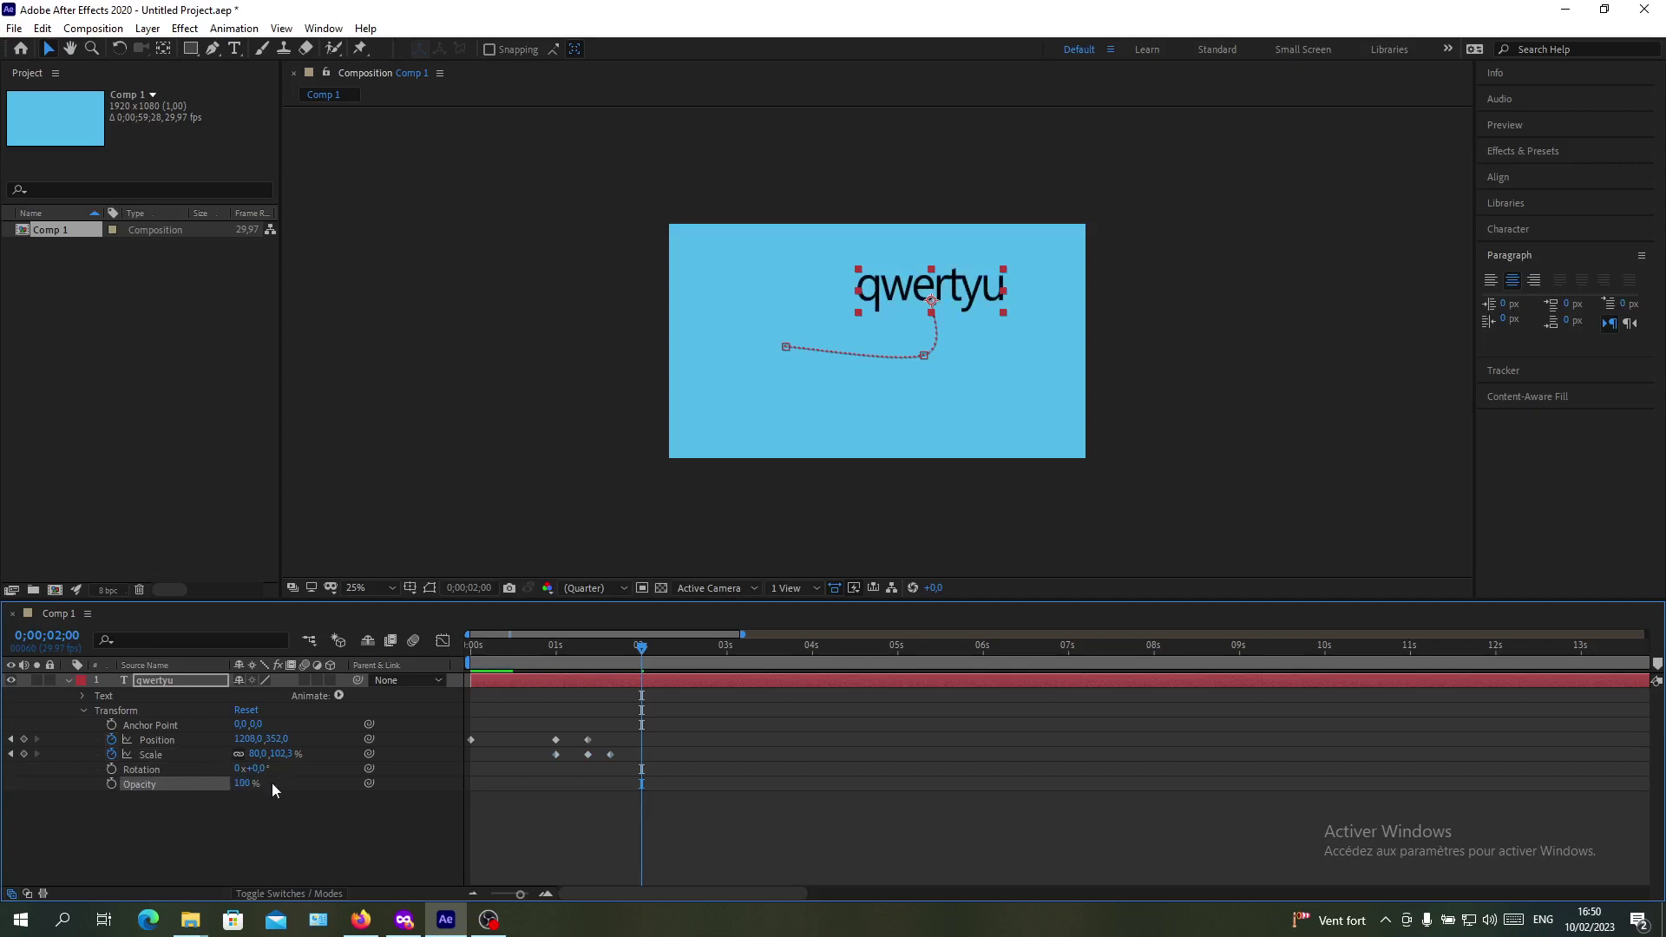
{"action": "left_click", "coordinate": [156, 727]}
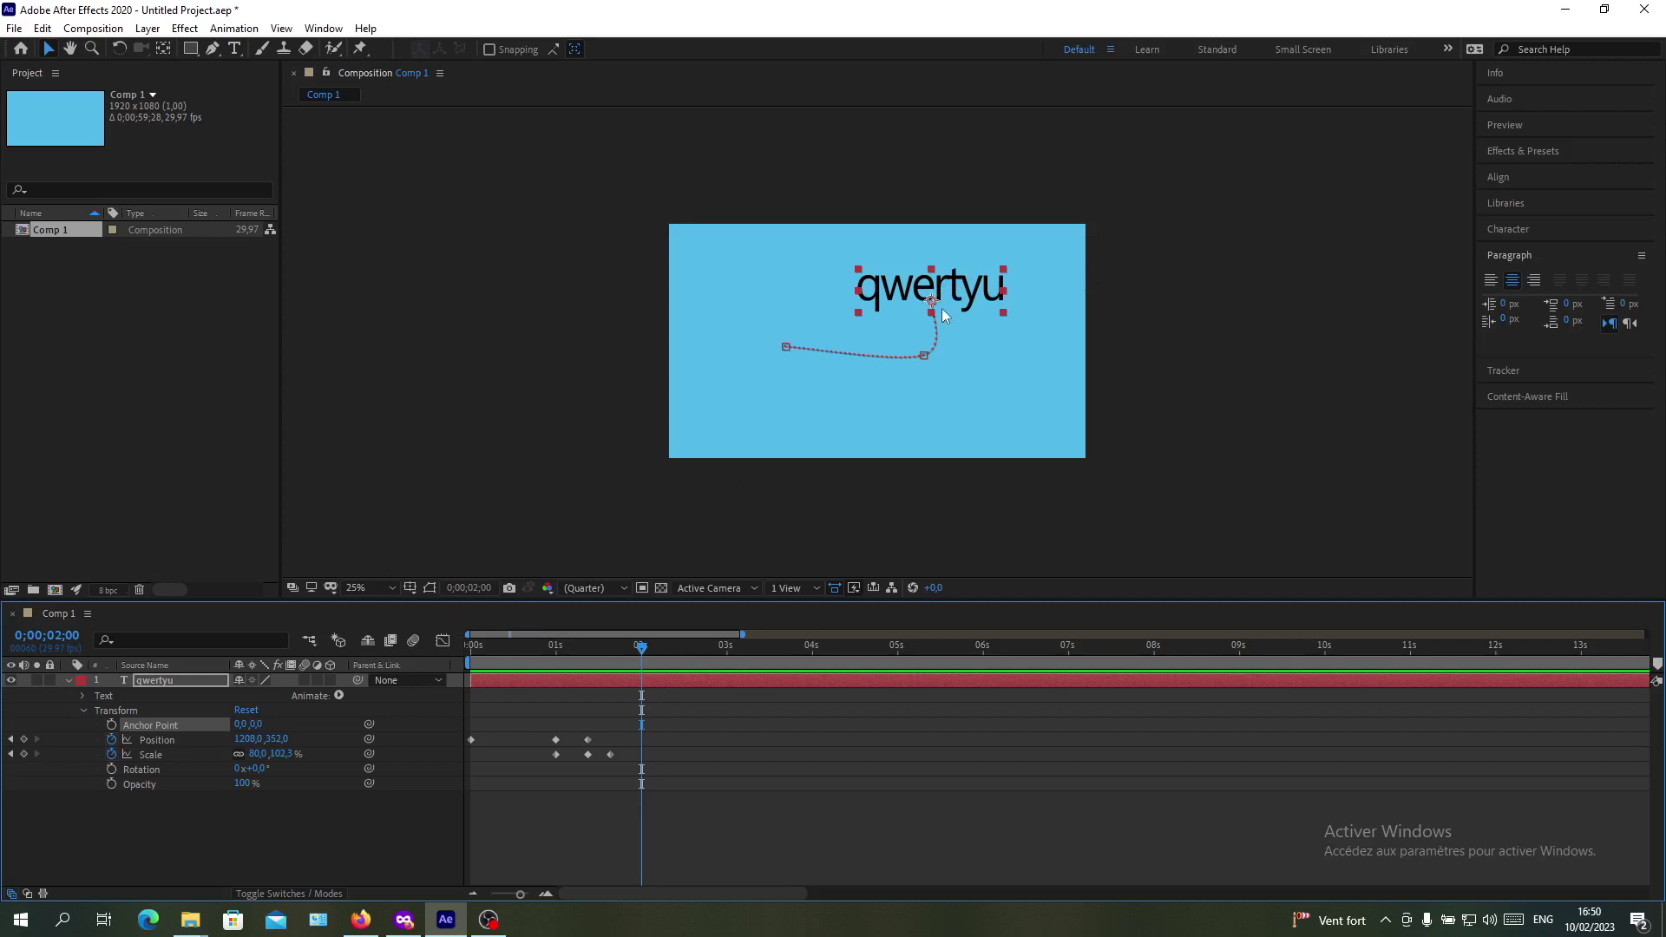
{"action": "key", "text": "slash"}
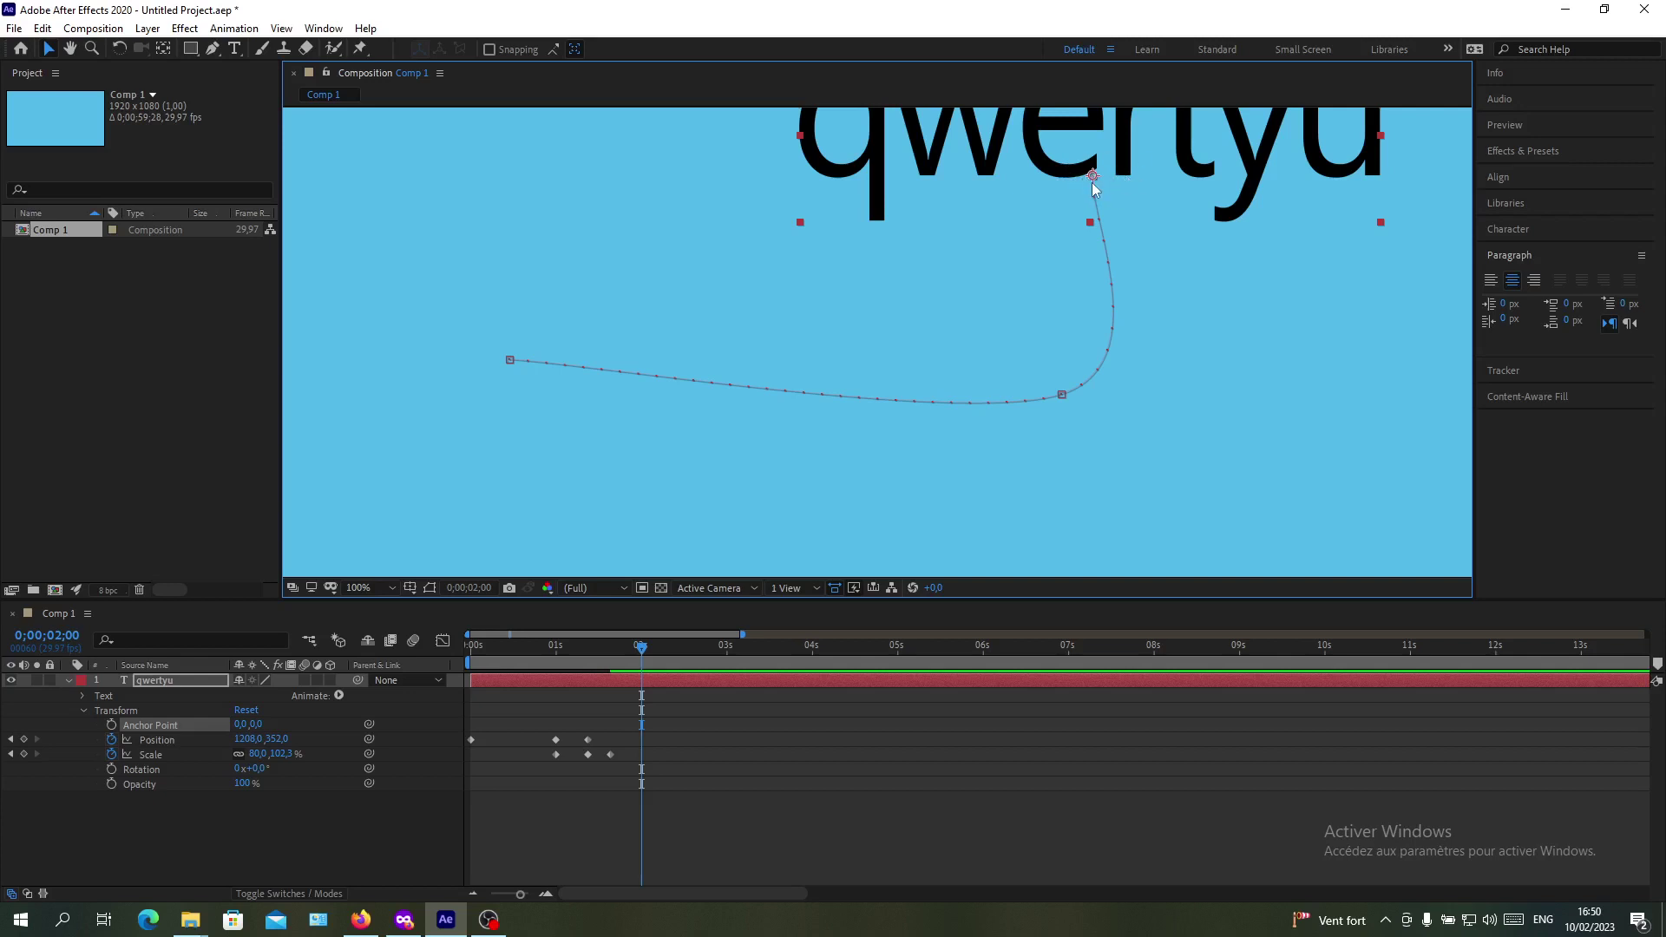
{"action": "key", "text": "comma"}
{"action": "key", "text": "comma"}
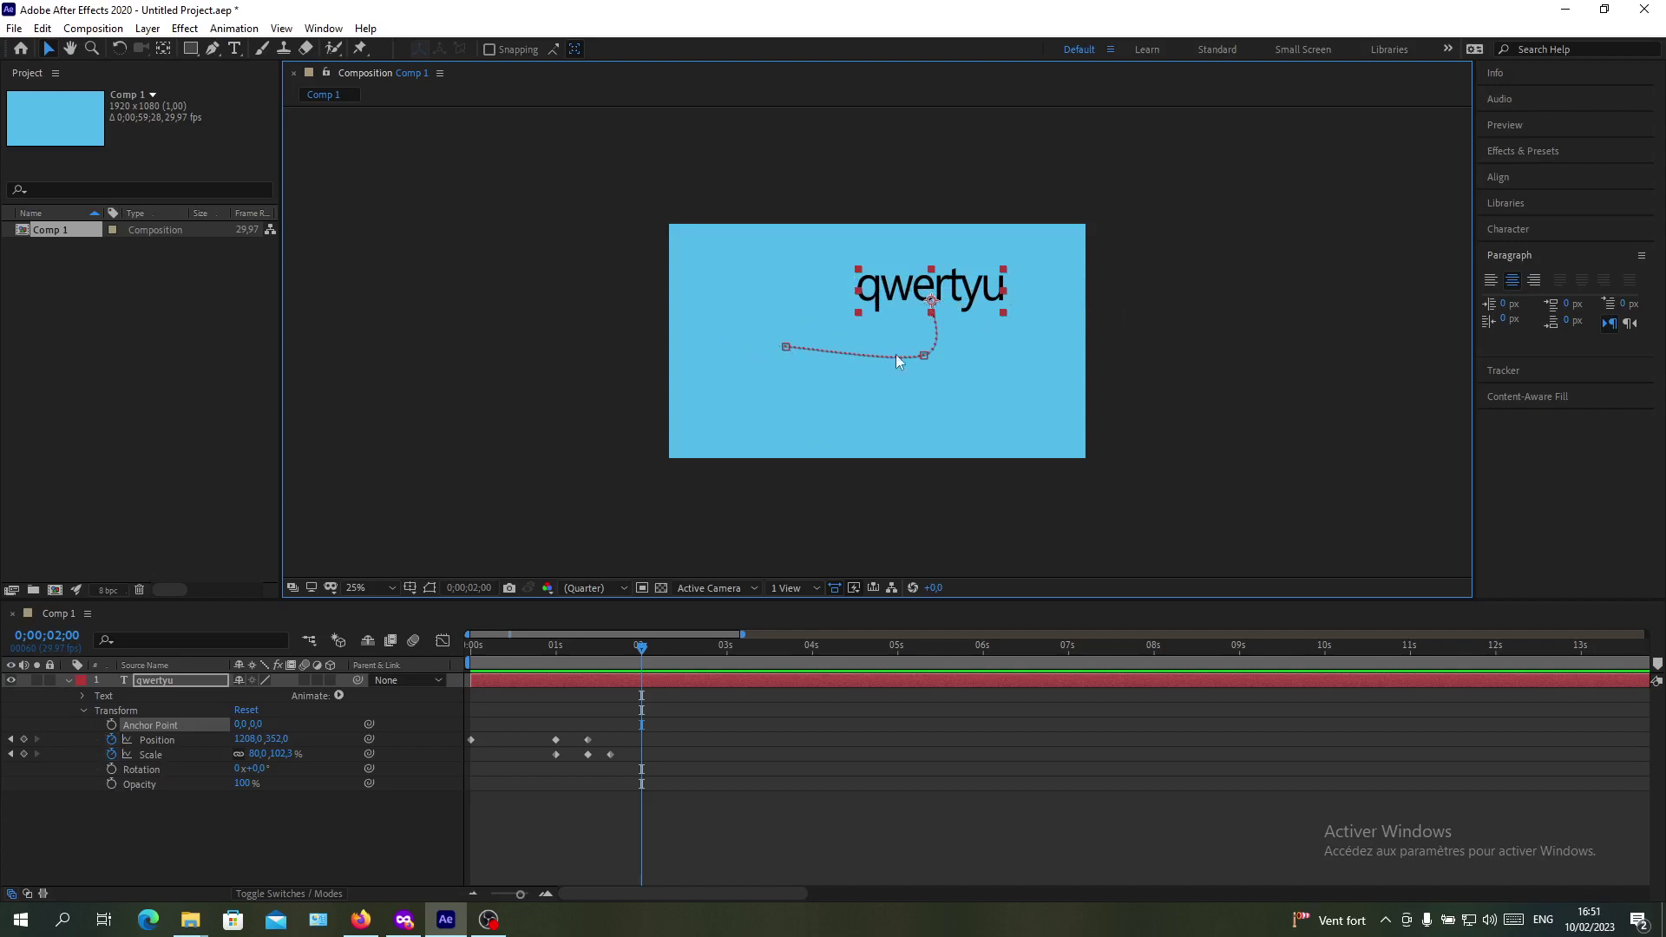
Step: Left-align the qwertyu text and scrub the playhead back toward the start
{"action": "left_click", "coordinate": [1490, 280]}
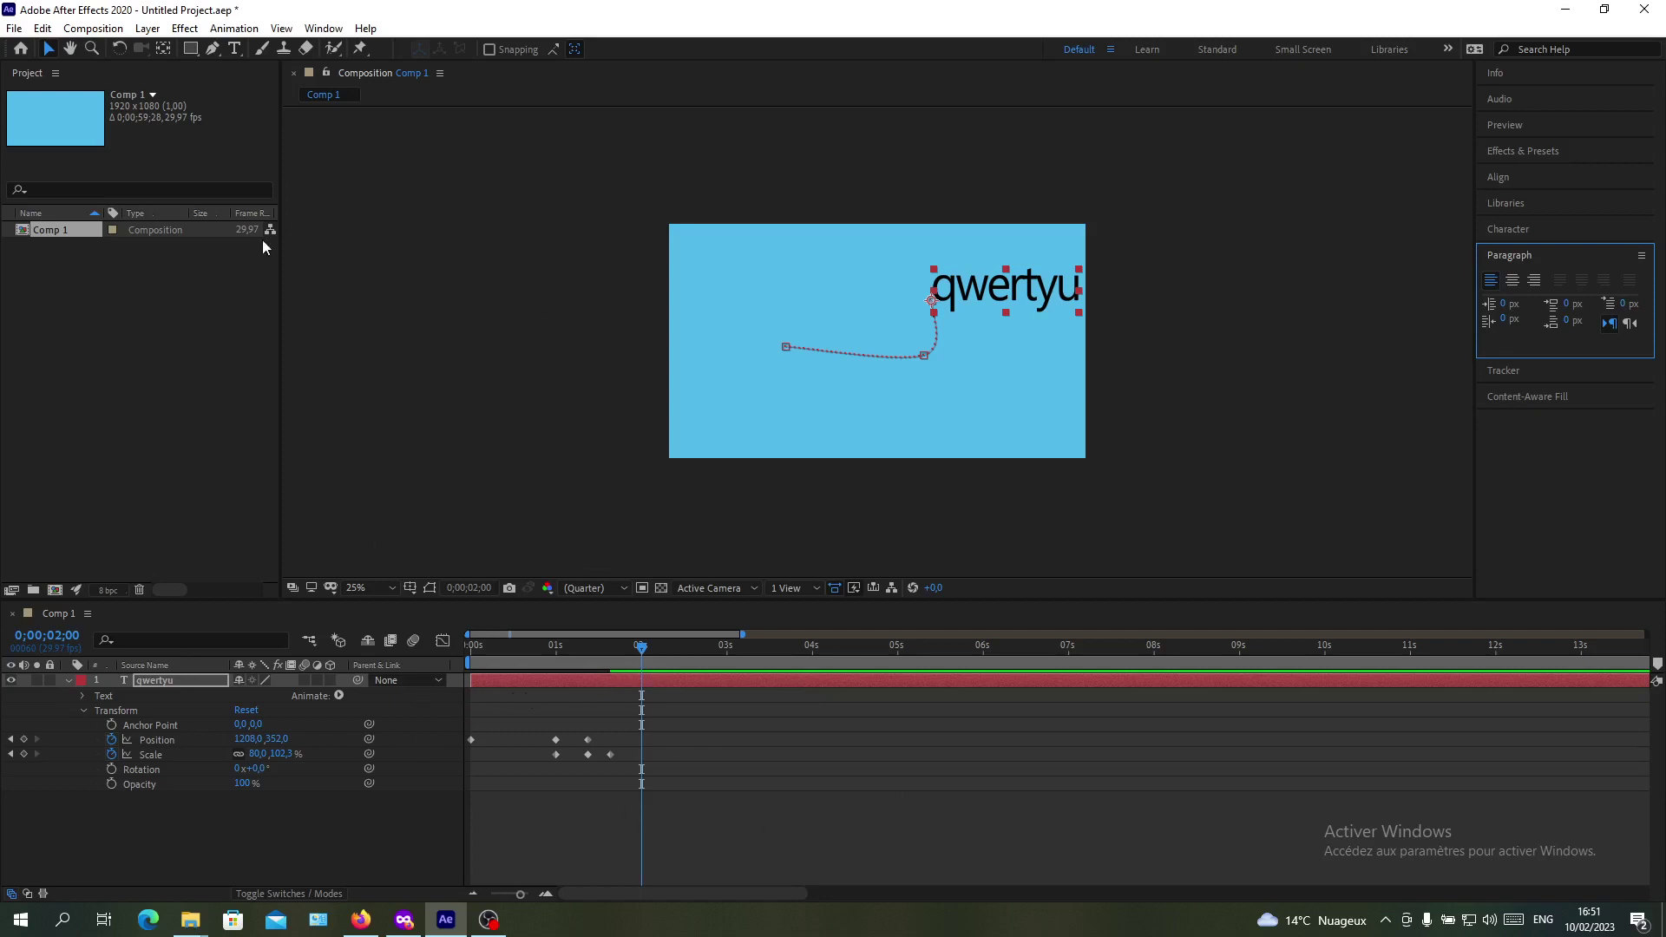
{"action": "left_click_drag", "start_coordinate": [647, 658], "coordinate": [482, 647]}
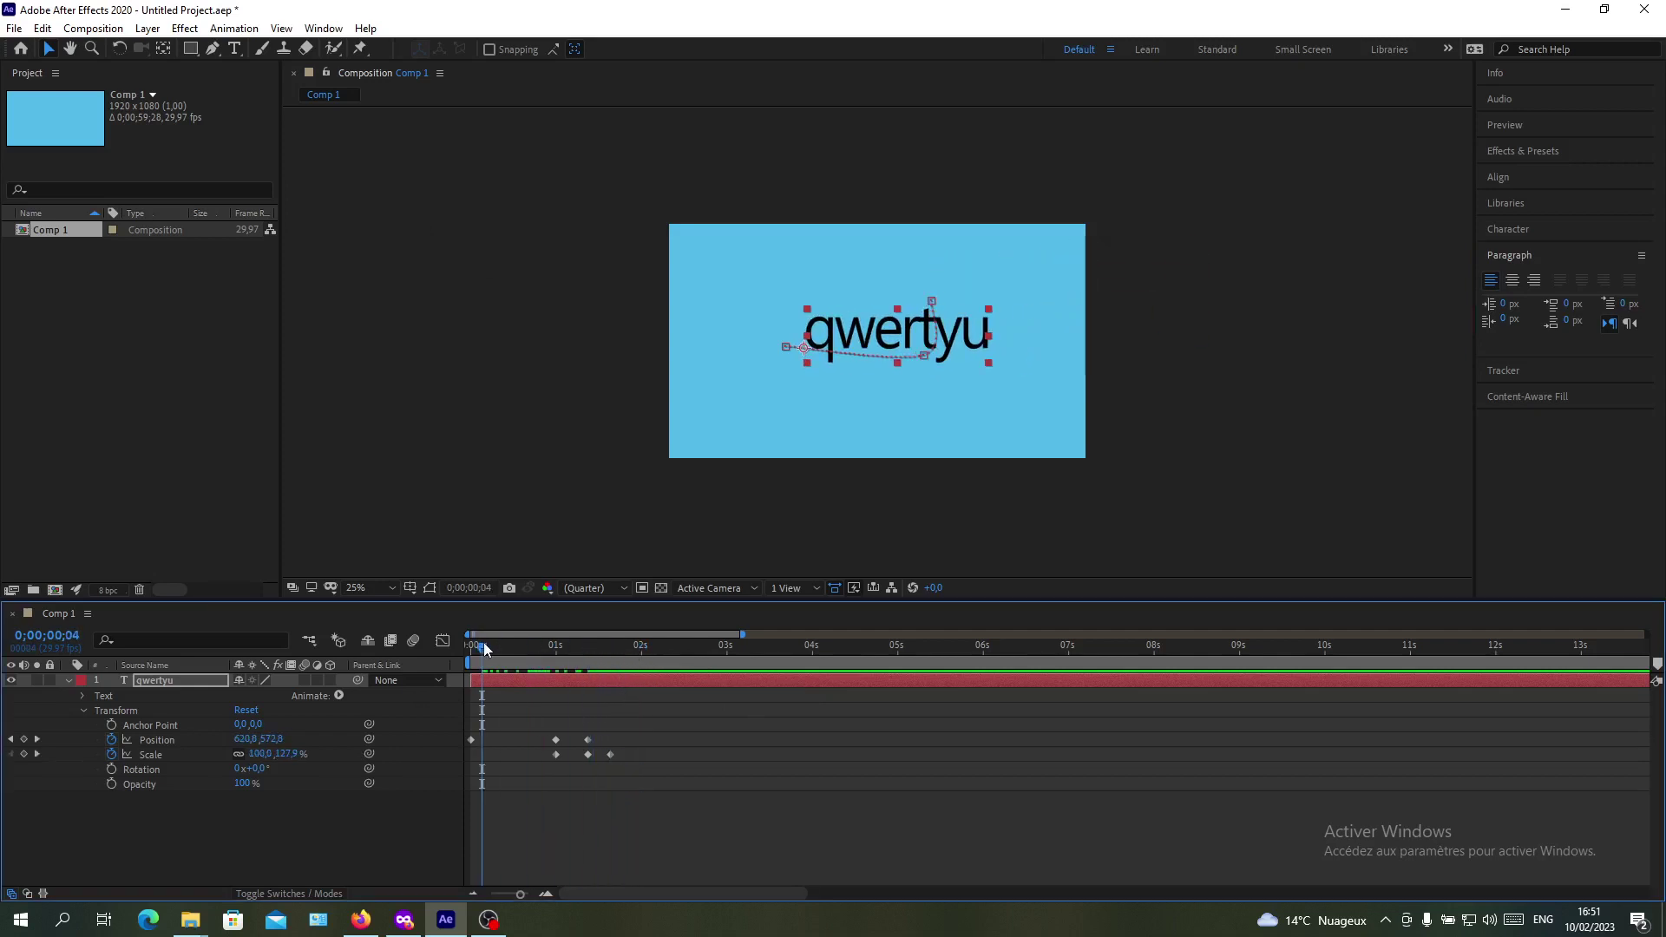